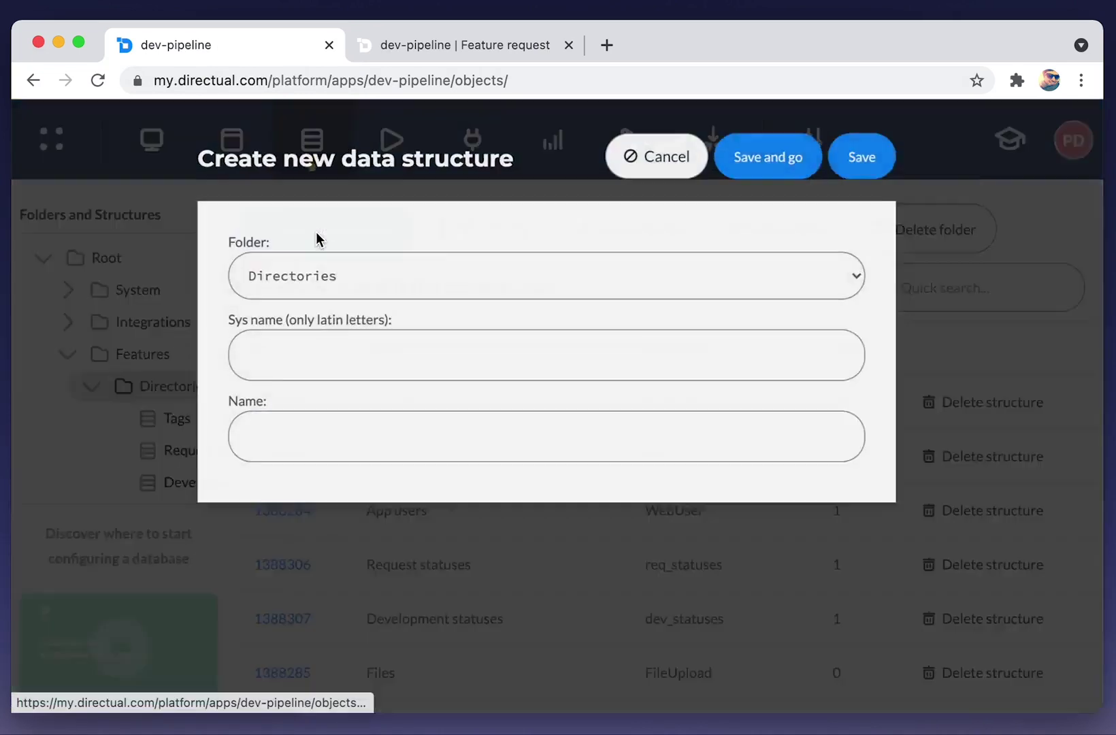
Create a Directories structure with system name 'type' and display name 'Type', then open it.
{"action": "left_click", "coordinate": [297, 362]}
{"action": "type", "text": "type"}
{"action": "key", "text": "Tab"}
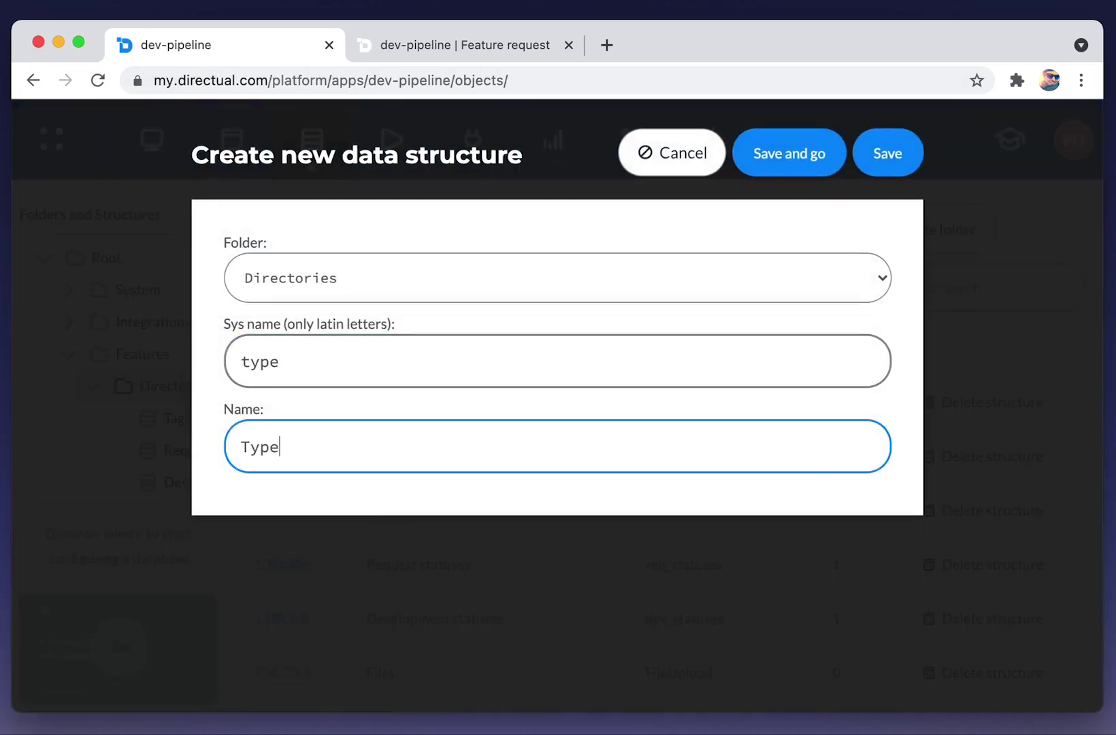
{"action": "left_click", "coordinate": [784, 162]}
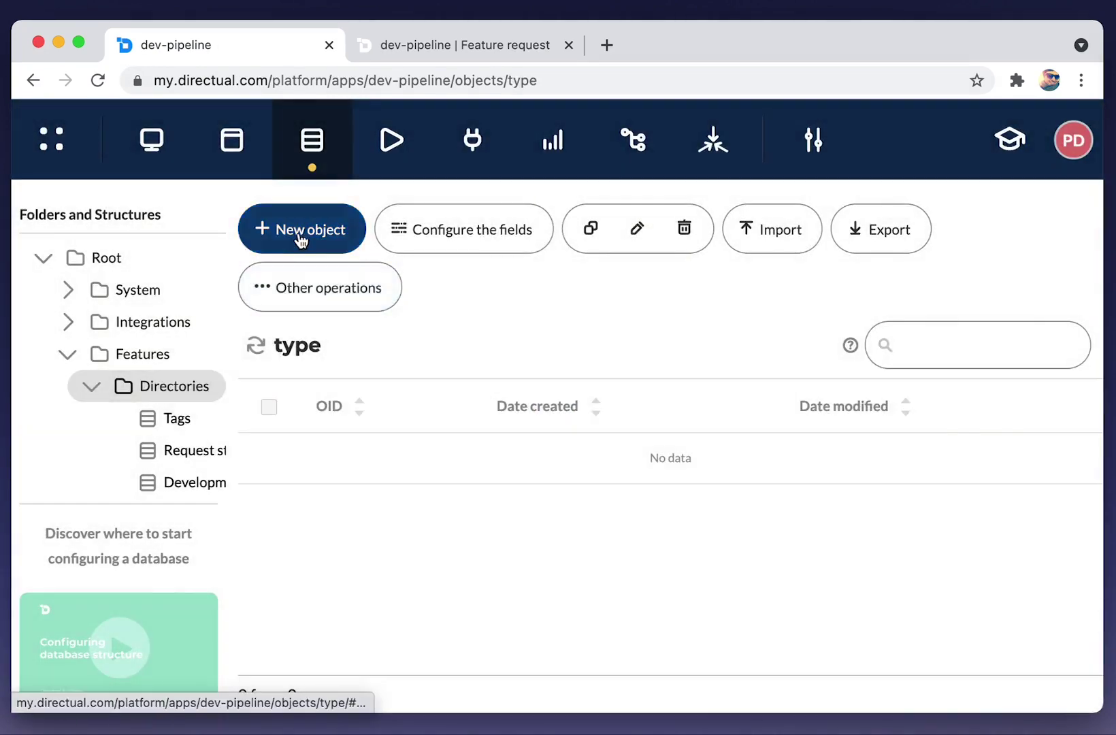
Add two Type objects with ids 'bug' and 'feature'.
{"action": "left_click", "coordinate": [300, 237]}
{"action": "left_click", "coordinate": [184, 353]}
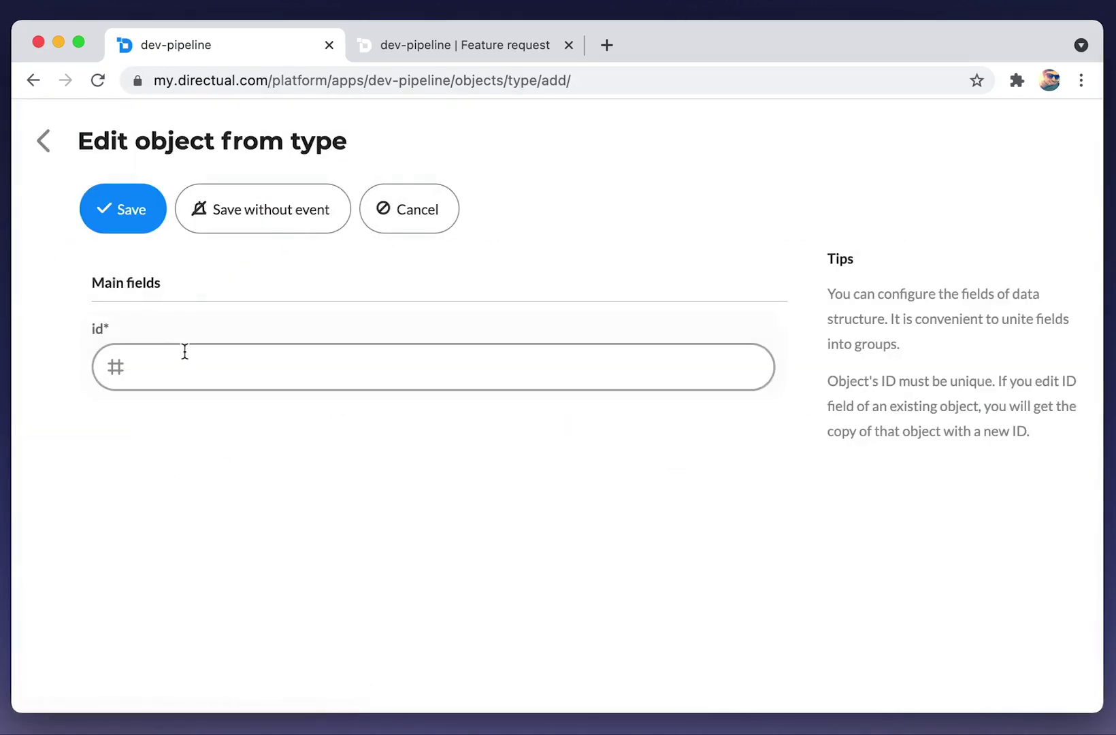
{"action": "type", "text": "bug"}
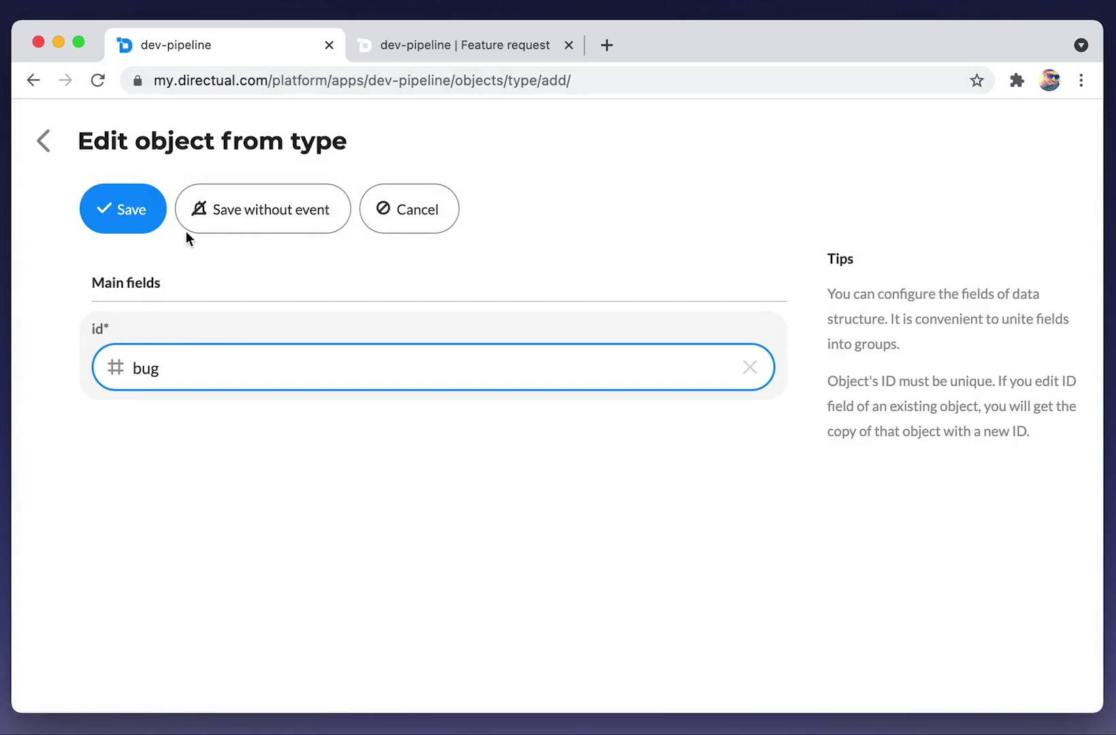
{"action": "left_click", "coordinate": [136, 216]}
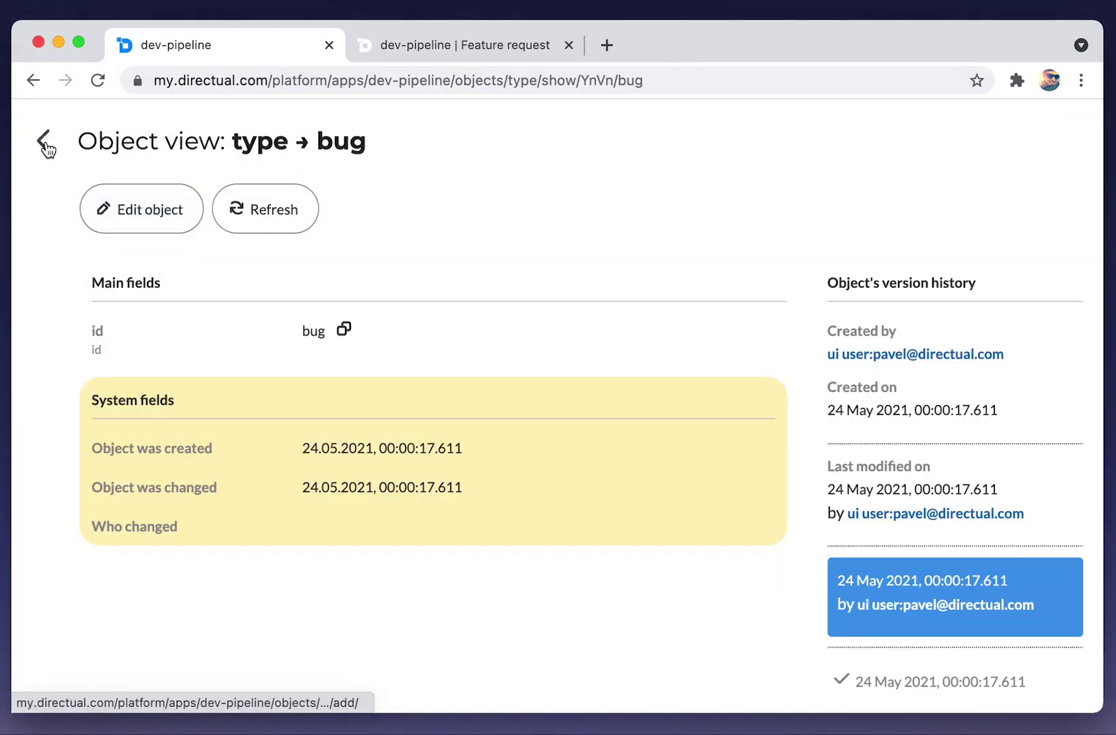
{"action": "left_click", "coordinate": [45, 144]}
{"action": "left_click", "coordinate": [309, 266]}
{"action": "left_click", "coordinate": [215, 369]}
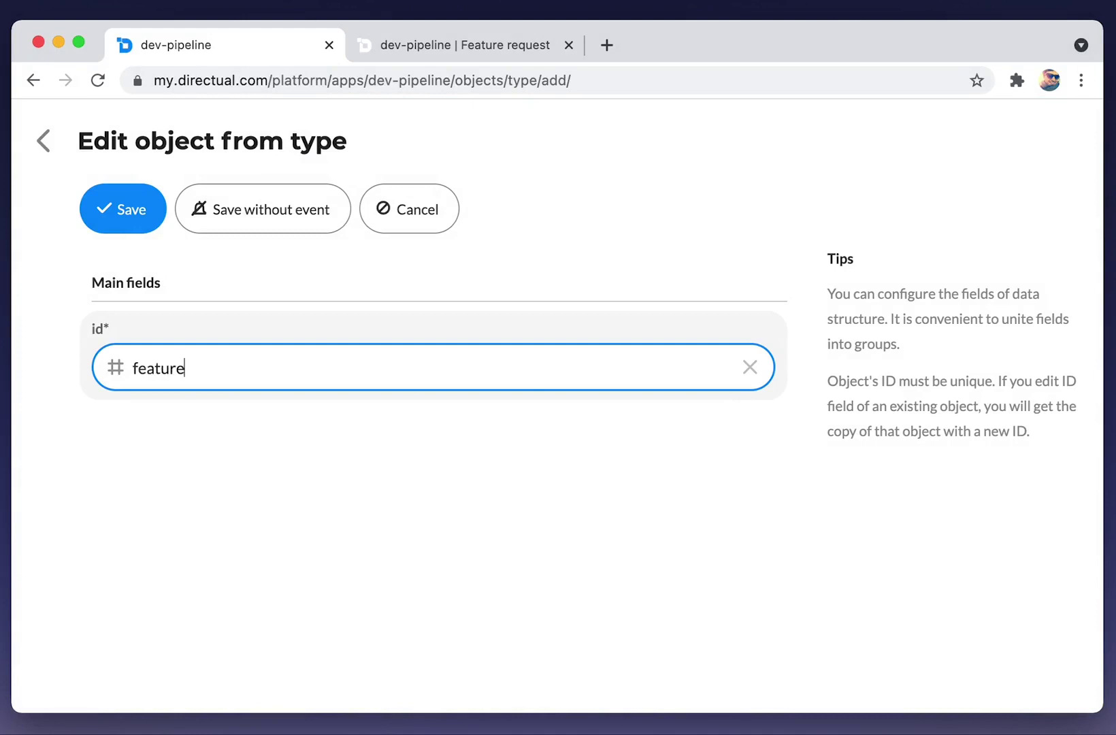
{"action": "left_click", "coordinate": [130, 213]}
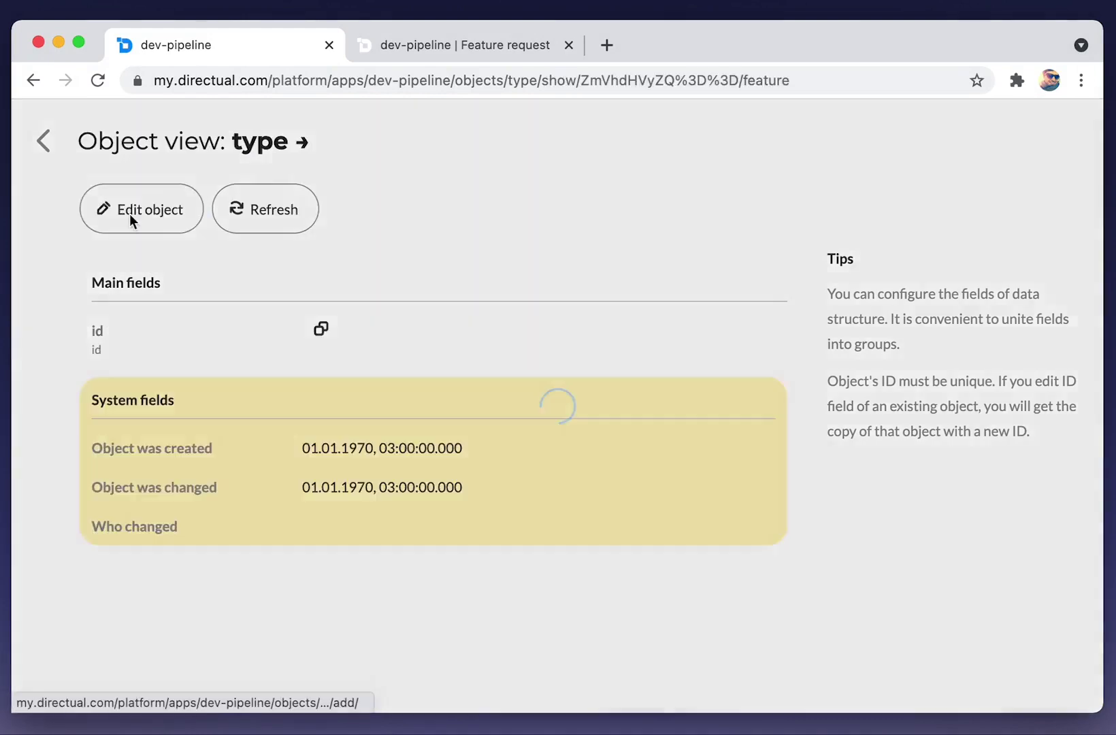
{"action": "left_click", "coordinate": [44, 144]}
{"action": "scroll", "coordinate": [144, 391], "scroll_direction": "down", "scroll_amount": 3}
{"action": "left_click", "coordinate": [160, 385]}
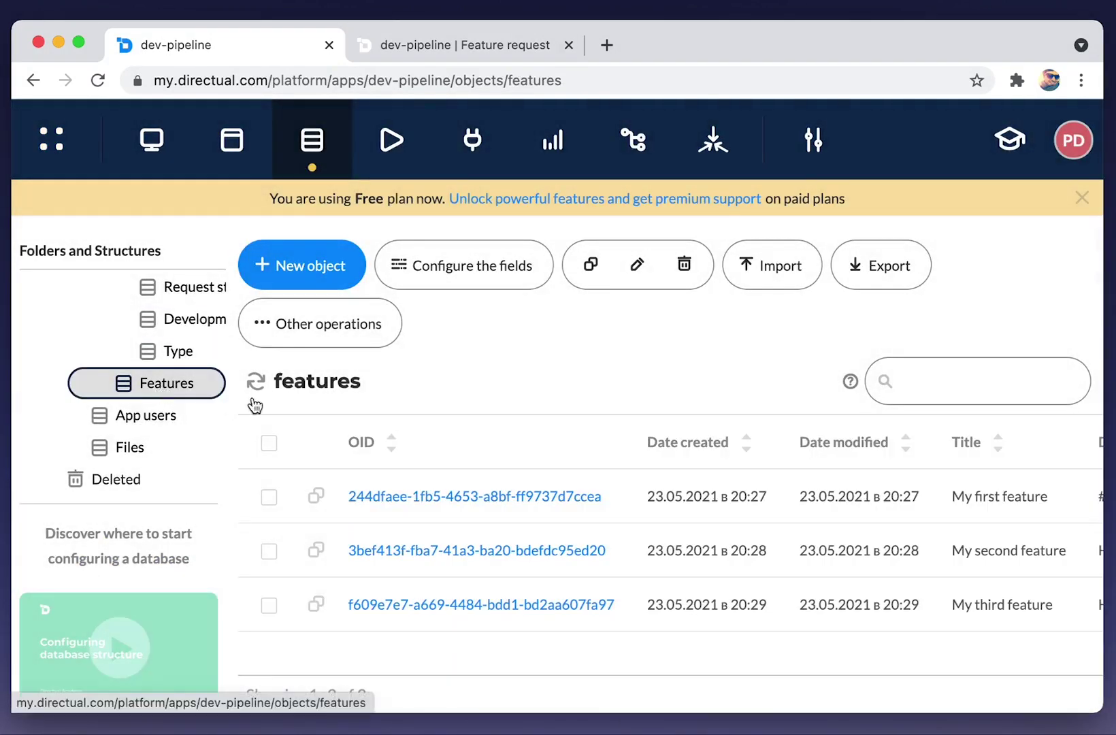
Add a new Features field with system name 'type' and display name 'Type'.
{"action": "left_click", "coordinate": [421, 281]}
{"action": "scroll", "coordinate": [204, 425], "scroll_direction": "down", "scroll_amount": 5}
{"action": "scroll", "coordinate": [200, 422], "scroll_direction": "down", "scroll_amount": 3}
{"action": "left_click", "coordinate": [170, 503]}
{"action": "left_click", "coordinate": [157, 488]}
{"action": "type", "text": "type"}
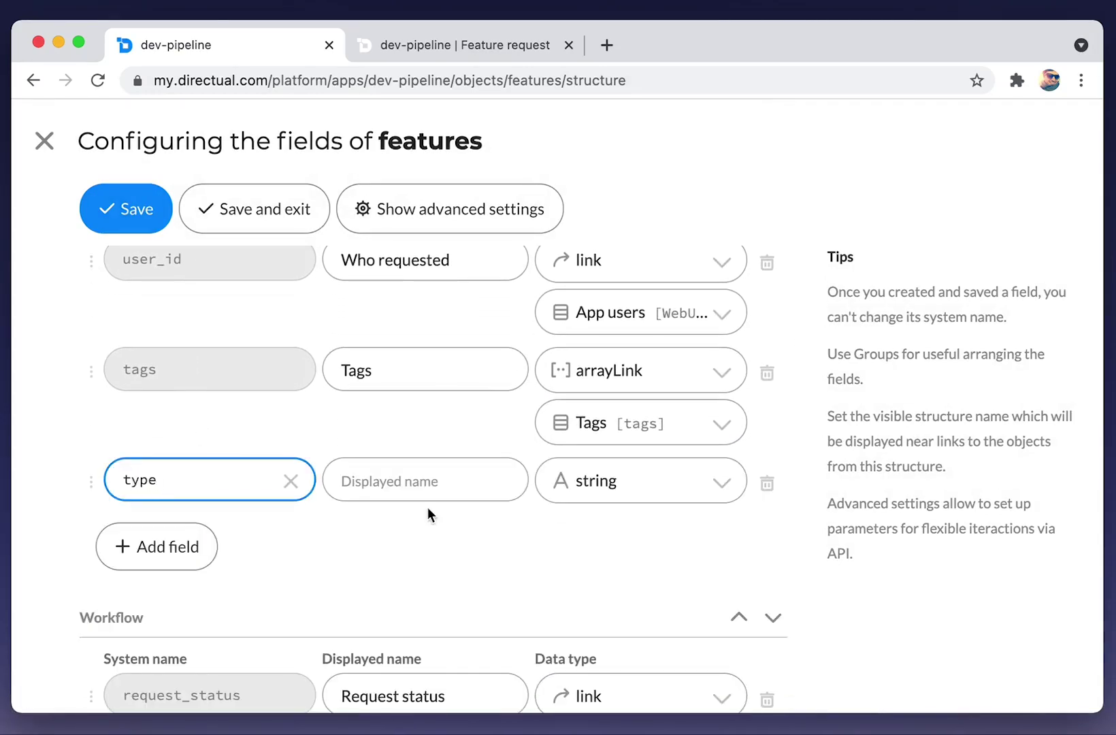
{"action": "left_click", "coordinate": [406, 480]}
{"action": "type", "text": "T"}
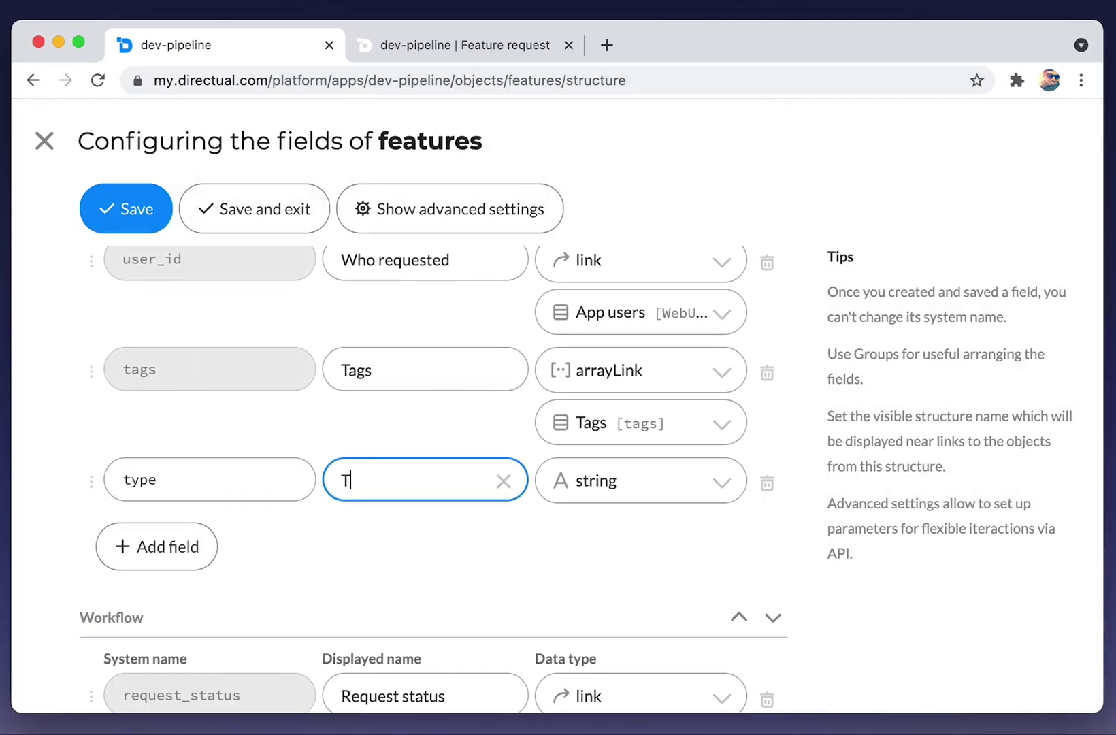
{"action": "type", "text": "ype"}
Make the field a link to the Type structure and save the fields.
{"action": "left_click", "coordinate": [701, 483]}
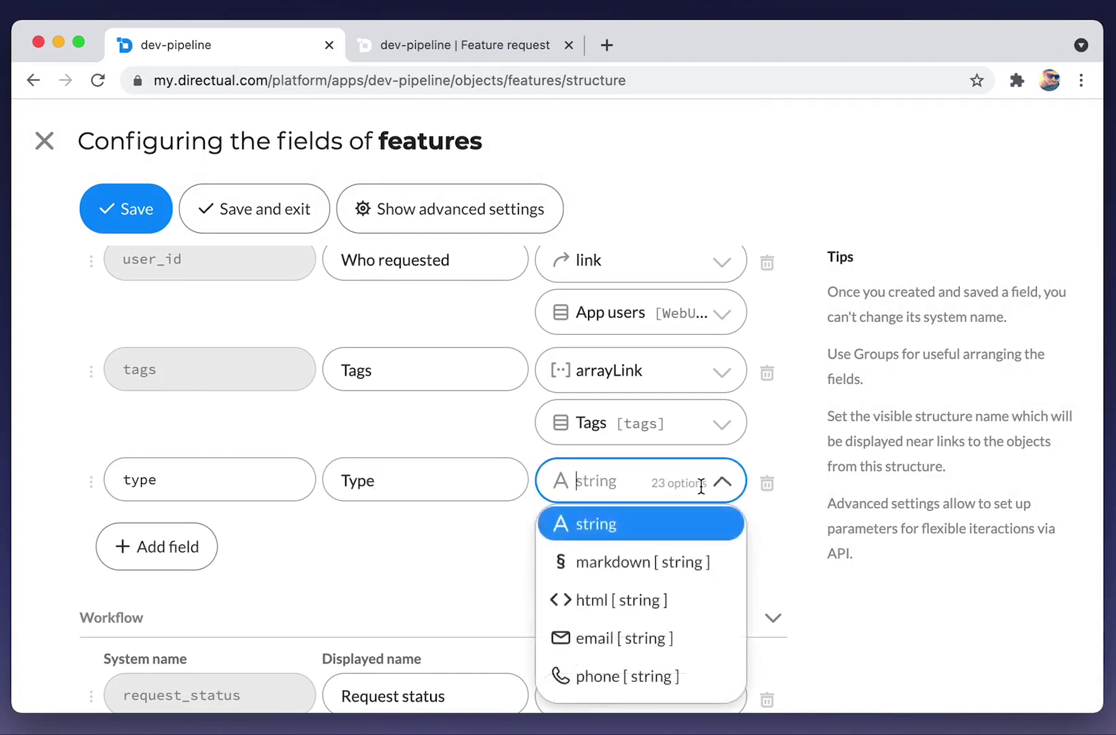
{"action": "type", "text": "lin"}
{"action": "key", "text": "Down"}
{"action": "key", "text": "Return"}
{"action": "left_click", "coordinate": [678, 533]}
{"action": "type", "text": "ty"}
{"action": "key", "text": "Down"}
{"action": "key", "text": "Return"}
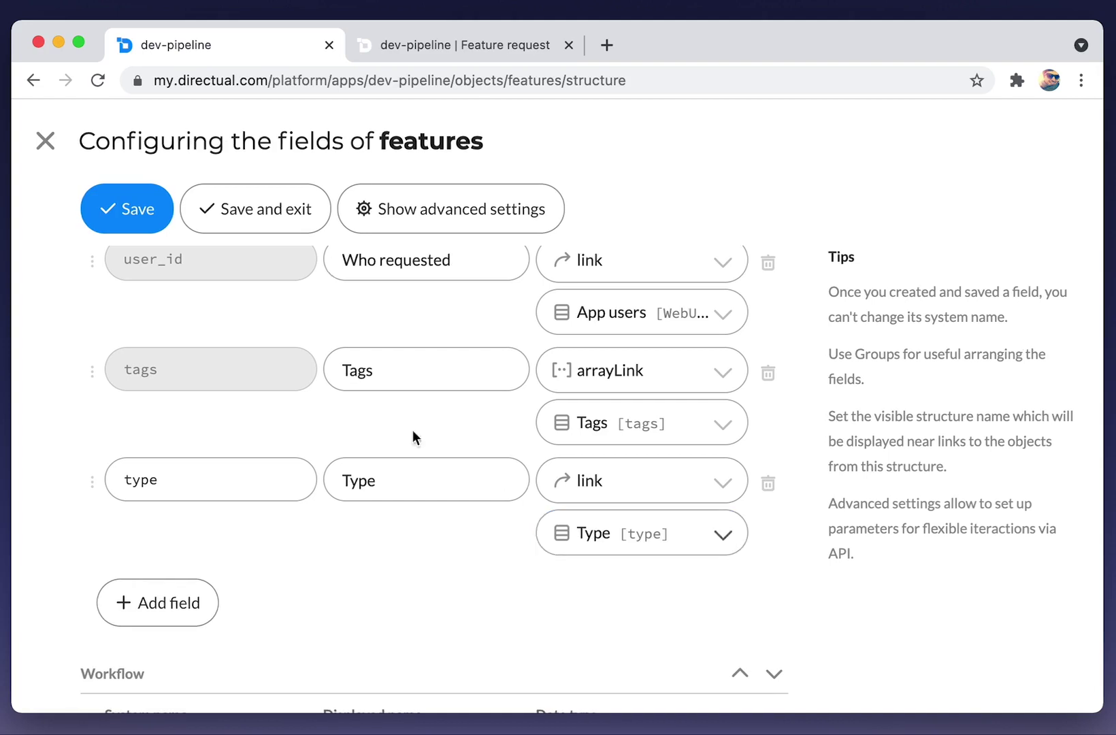
{"action": "left_click", "coordinate": [244, 216]}
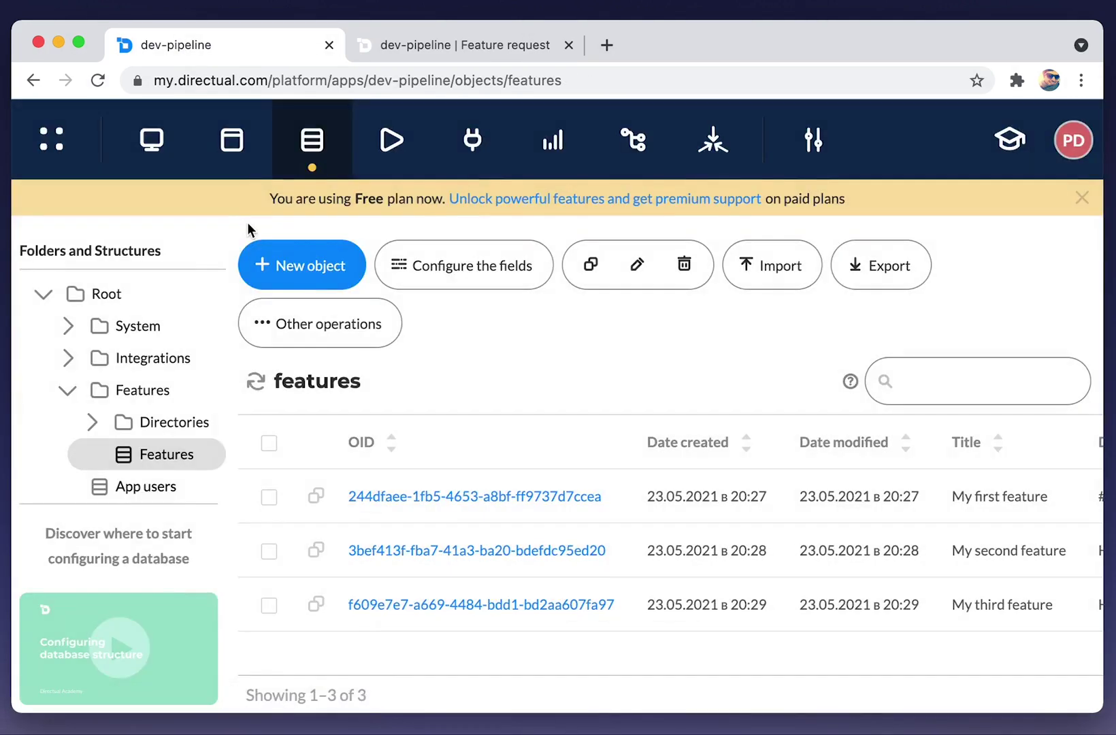
Add type to the featureRequest endpoint's writable fields and save the endpoint.
{"action": "left_click", "coordinate": [486, 147]}
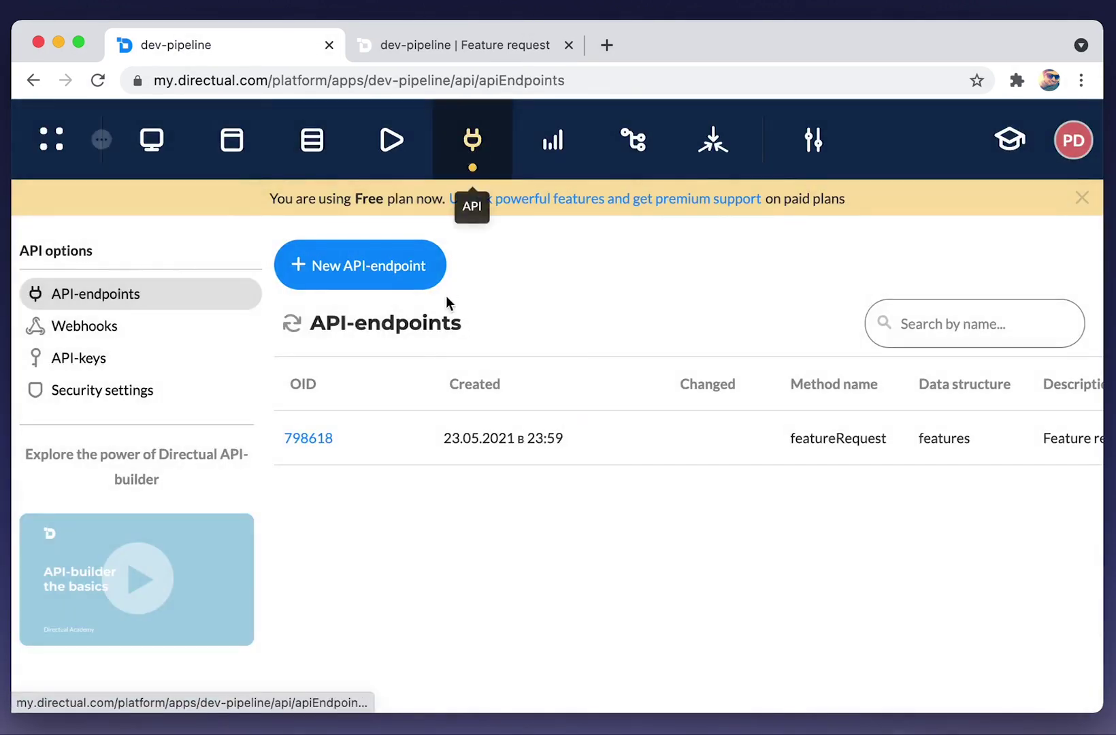
{"action": "left_click", "coordinate": [310, 438]}
{"action": "scroll", "coordinate": [295, 428], "scroll_direction": "down", "scroll_amount": 8}
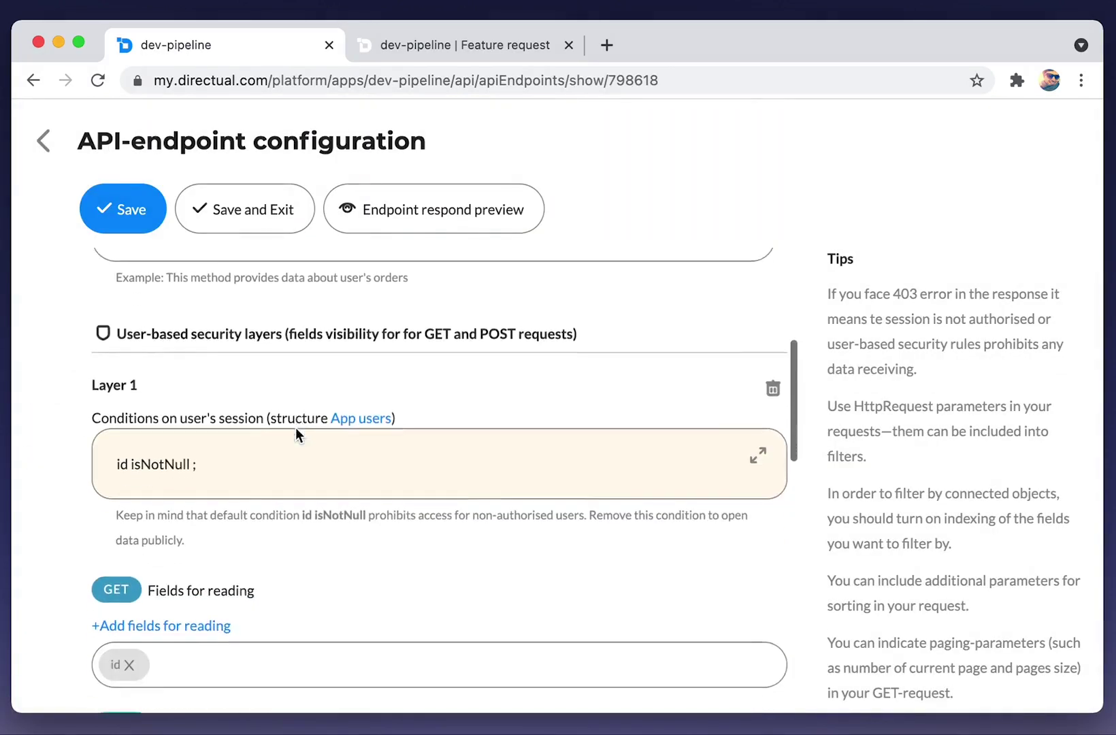
{"action": "left_click", "coordinate": [195, 504]}
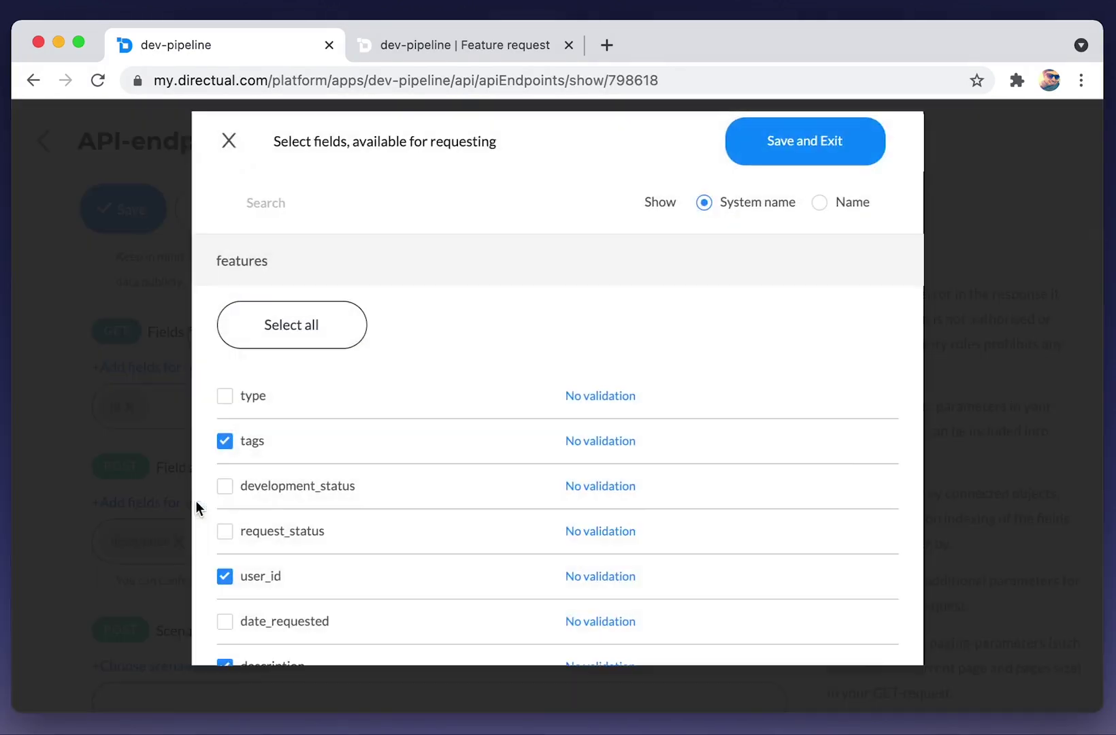
{"action": "left_click", "coordinate": [249, 405]}
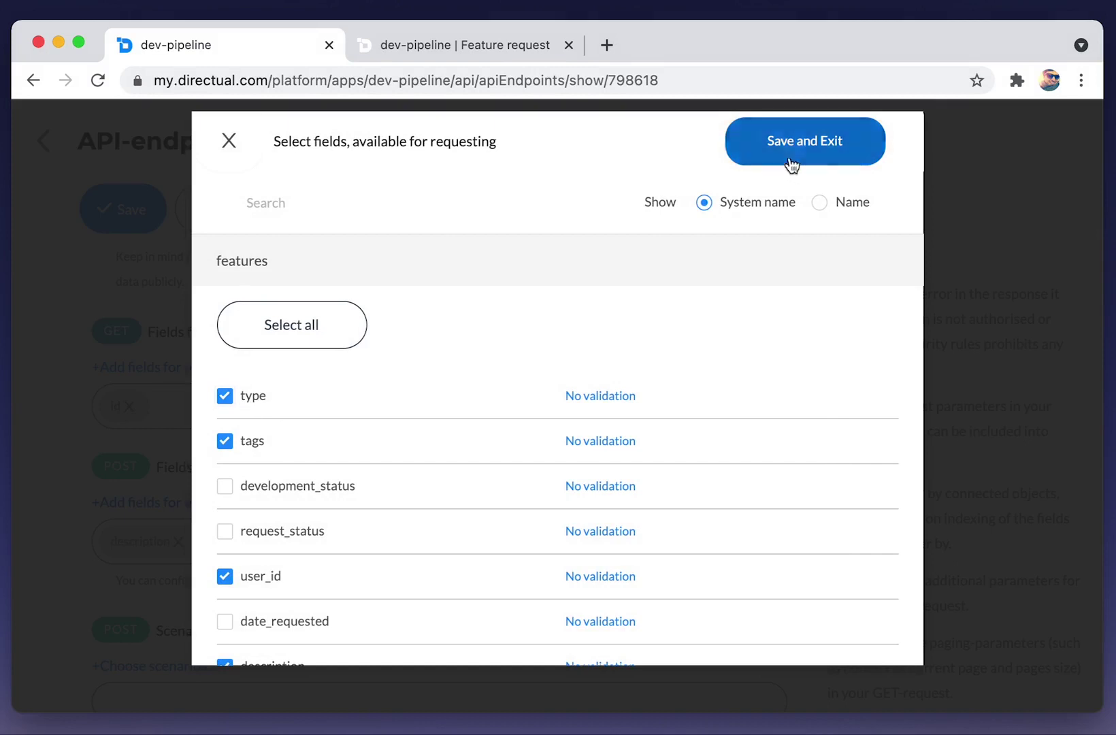
{"action": "left_click", "coordinate": [800, 154]}
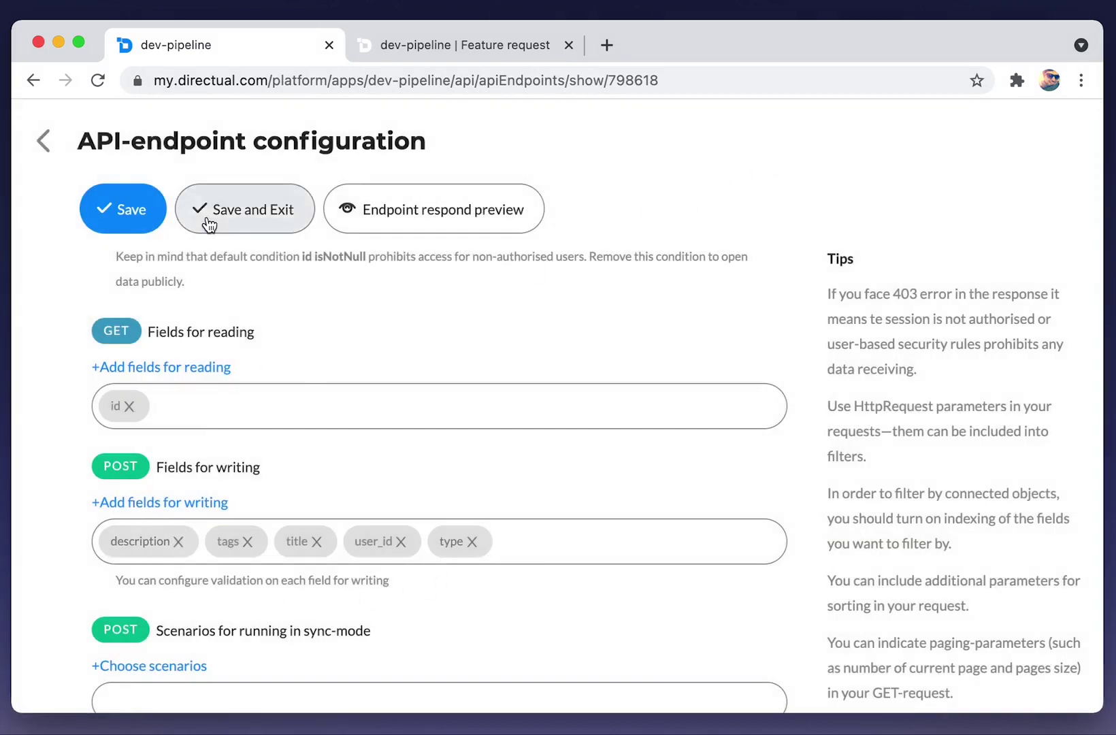
{"action": "left_click", "coordinate": [242, 217]}
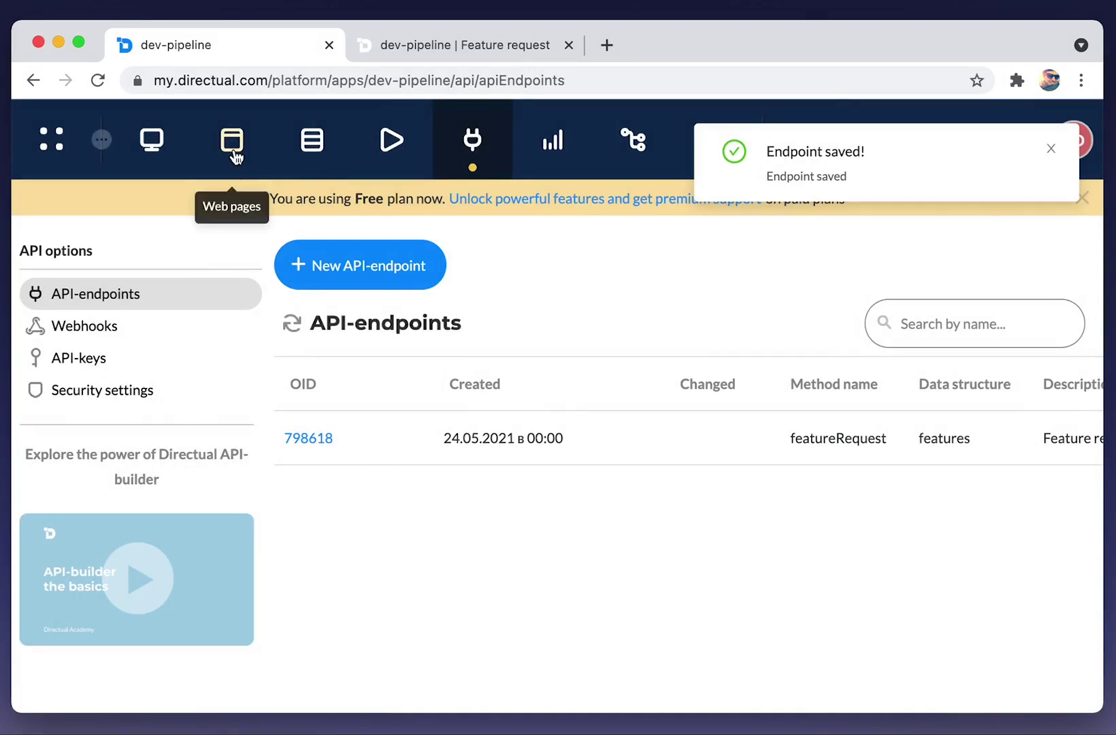
{"action": "left_click", "coordinate": [231, 143]}
Move Type to the top of the Feature request form and enable its quick search.
{"action": "left_click", "coordinate": [484, 412]}
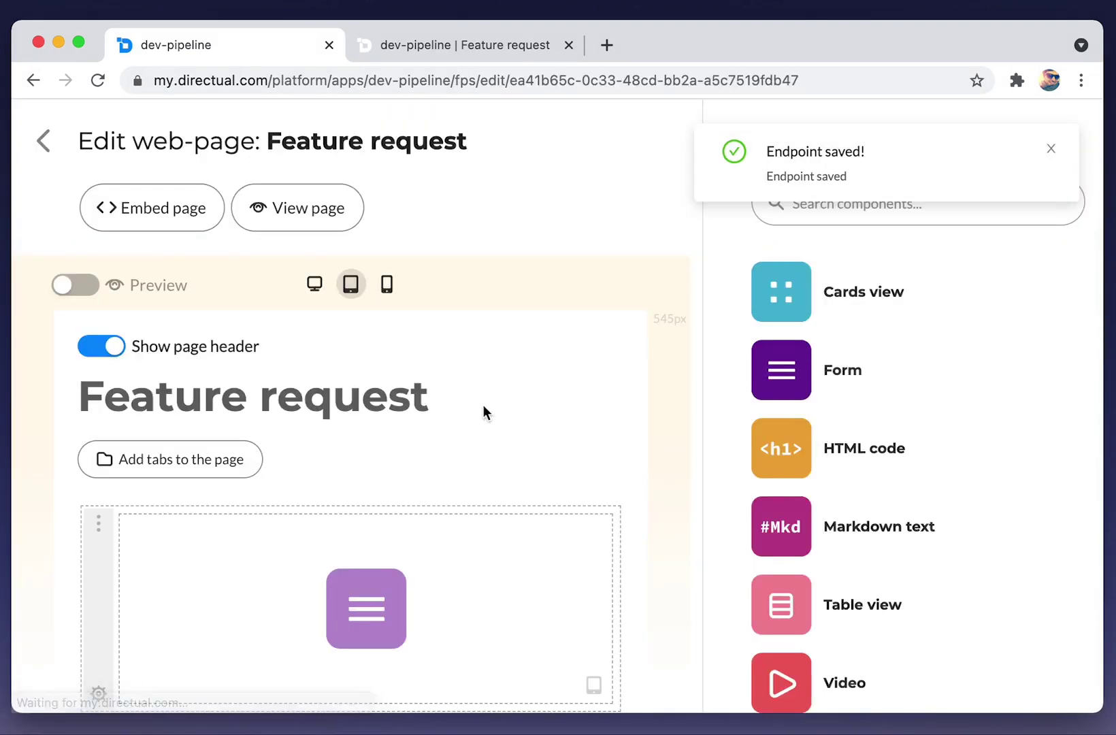
{"action": "left_click", "coordinate": [507, 570]}
{"action": "left_click", "coordinate": [861, 267]}
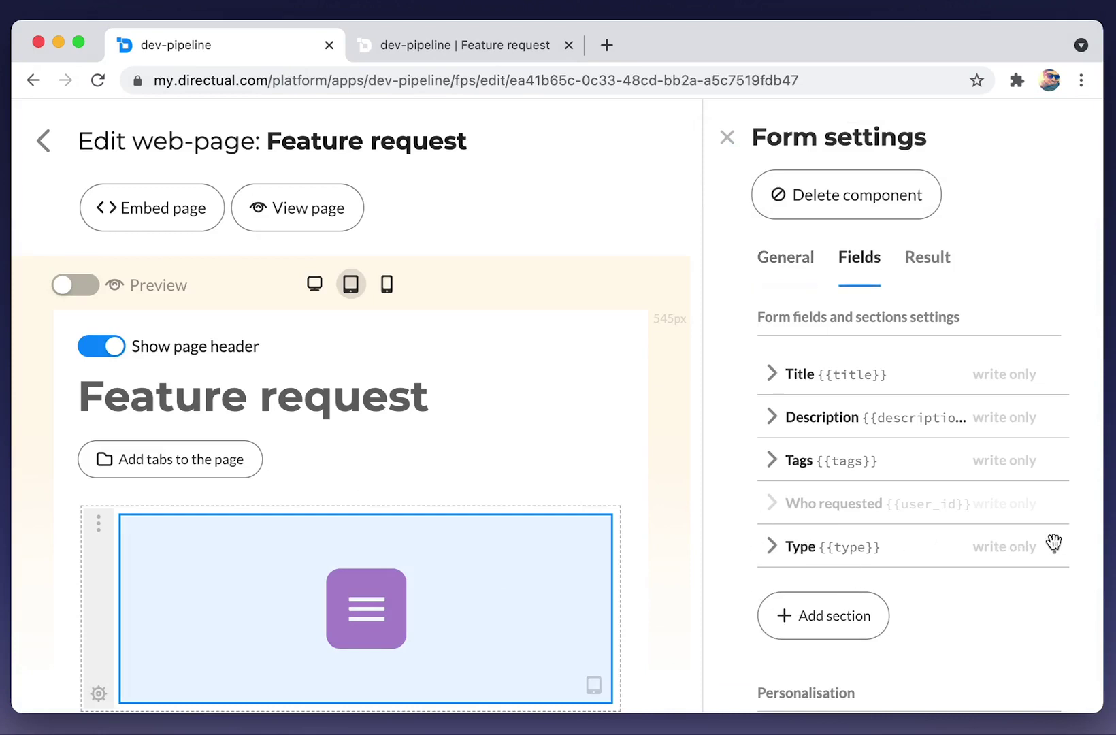
{"action": "left_click_drag", "start_coordinate": [1054, 544], "coordinate": [1042, 347]}
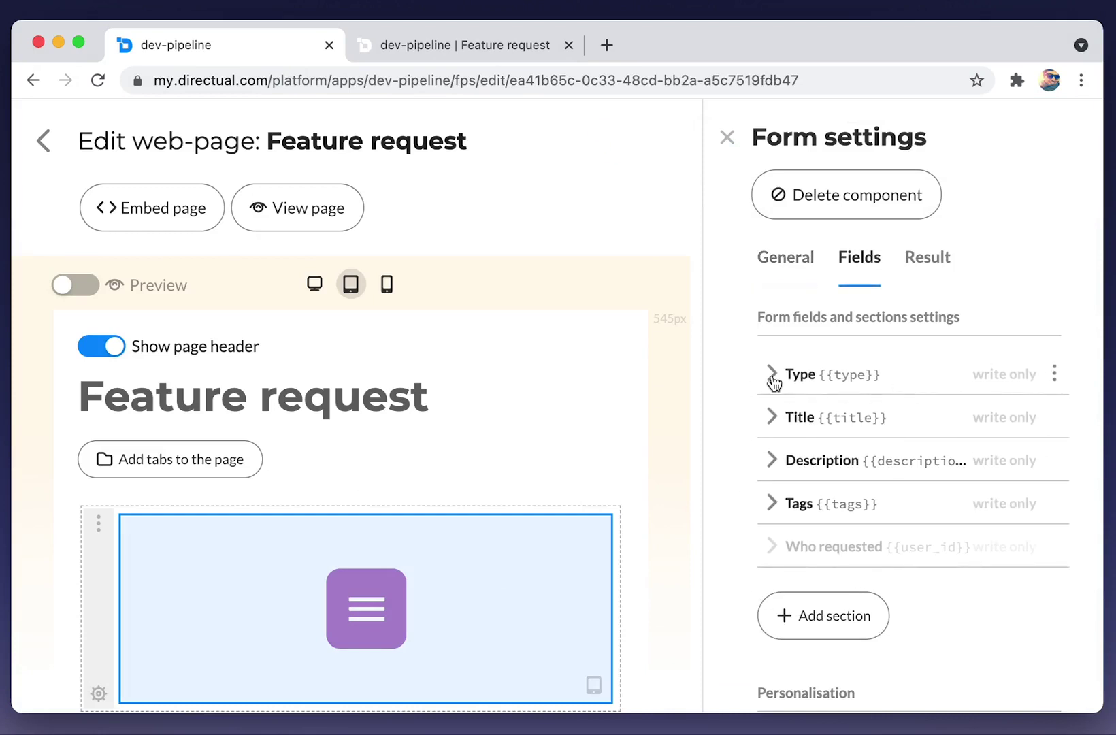
{"action": "left_click", "coordinate": [772, 376]}
{"action": "left_click", "coordinate": [847, 488]}
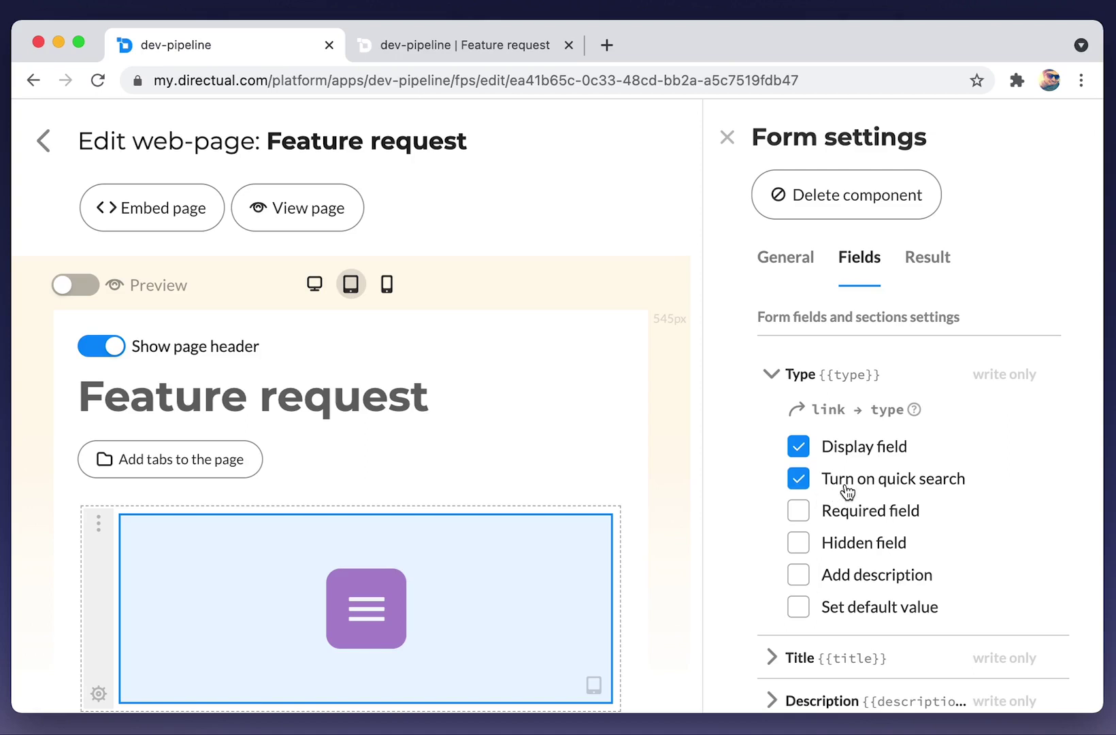
{"action": "left_click", "coordinate": [772, 380]}
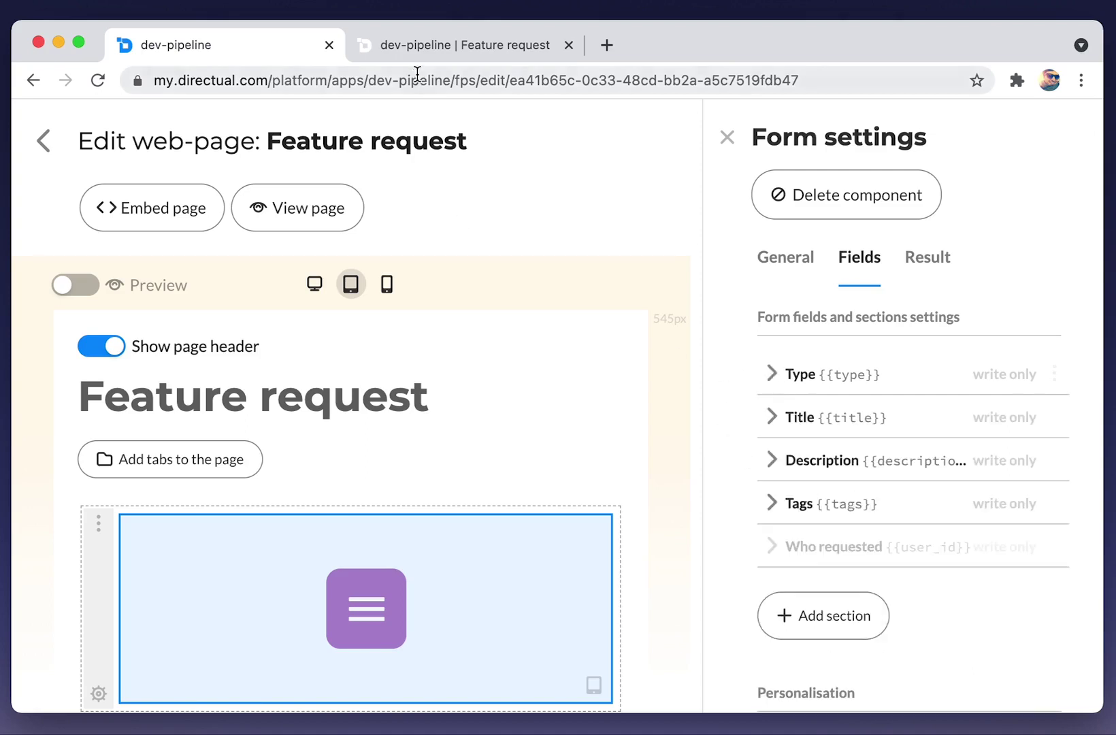
Reload the live form and check that the Type dropdown lists bug and feature.
{"action": "left_click", "coordinate": [427, 46]}
{"action": "key", "text": "super+r"}
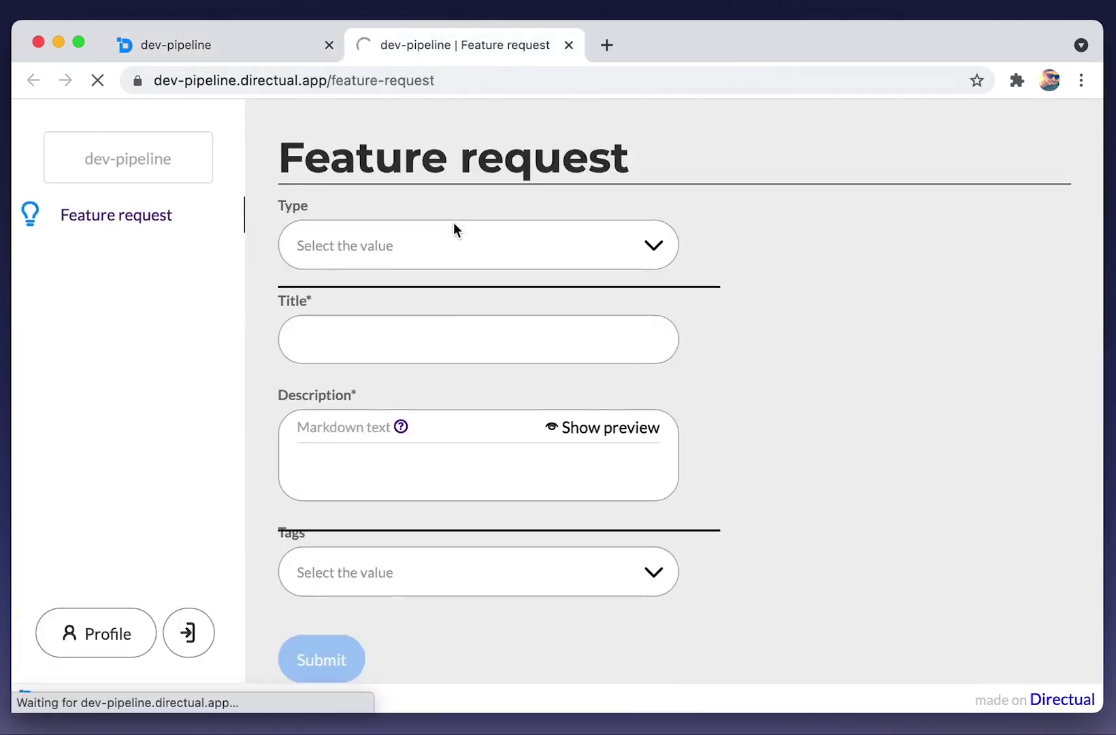
{"action": "left_click", "coordinate": [402, 264]}
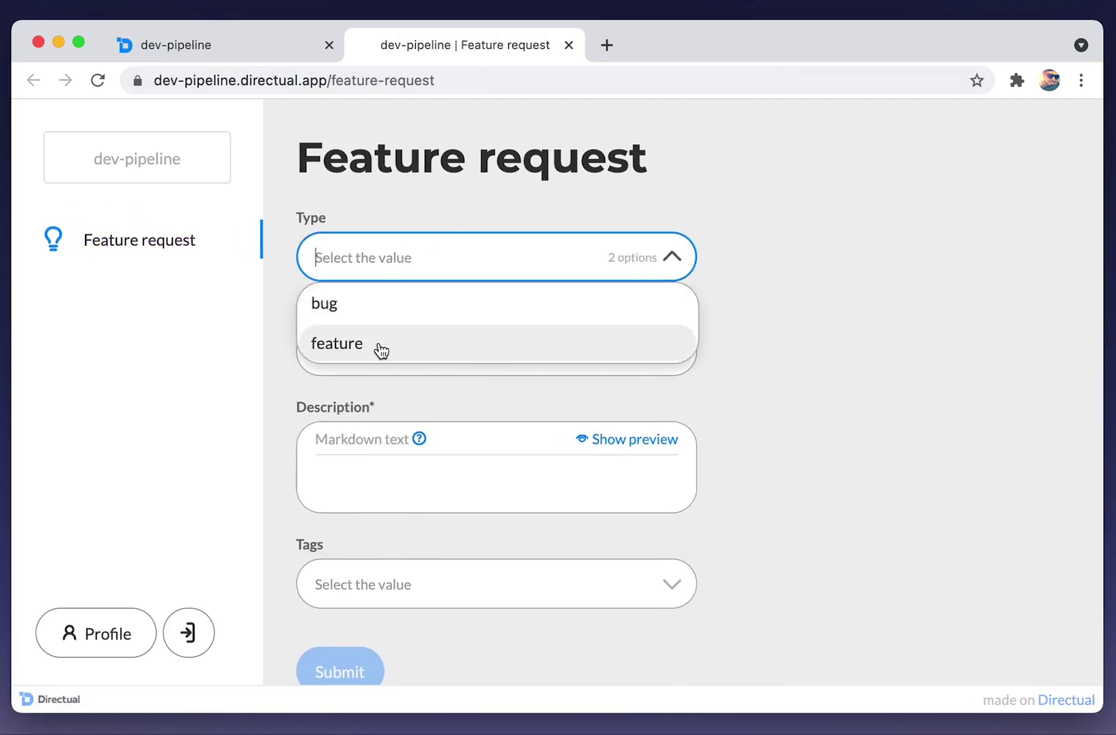
{"action": "left_click", "coordinate": [792, 297]}
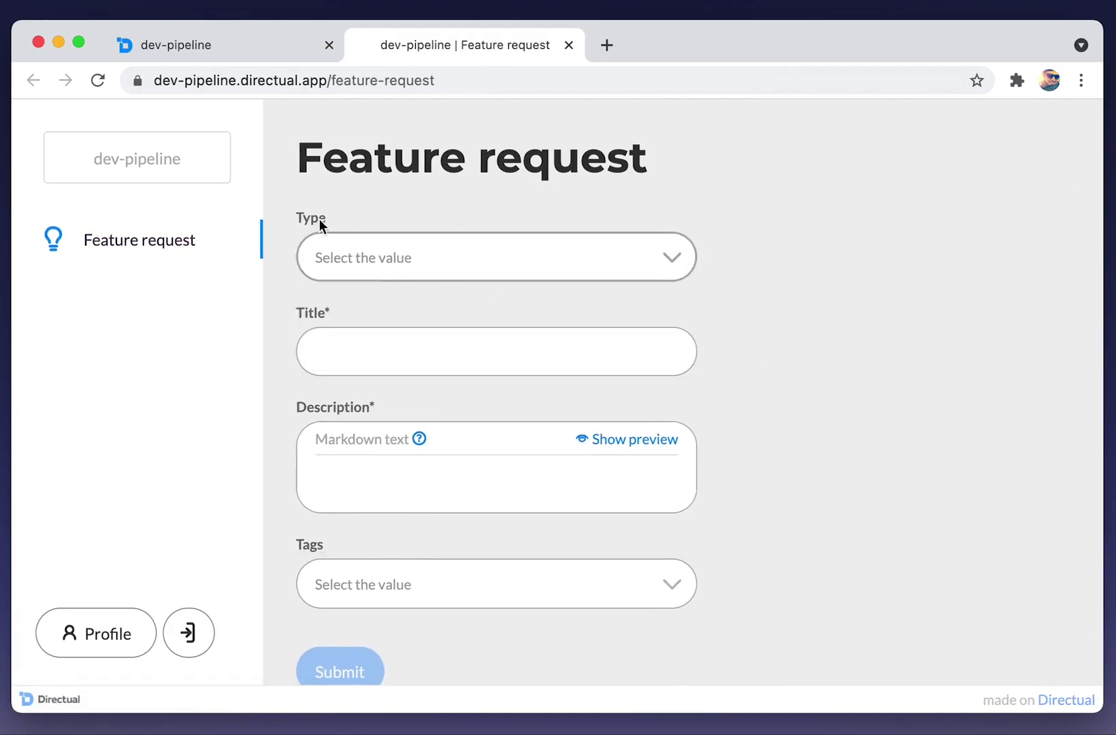
Start a new scenario named 'Process new requests'.
{"action": "left_click", "coordinate": [239, 54]}
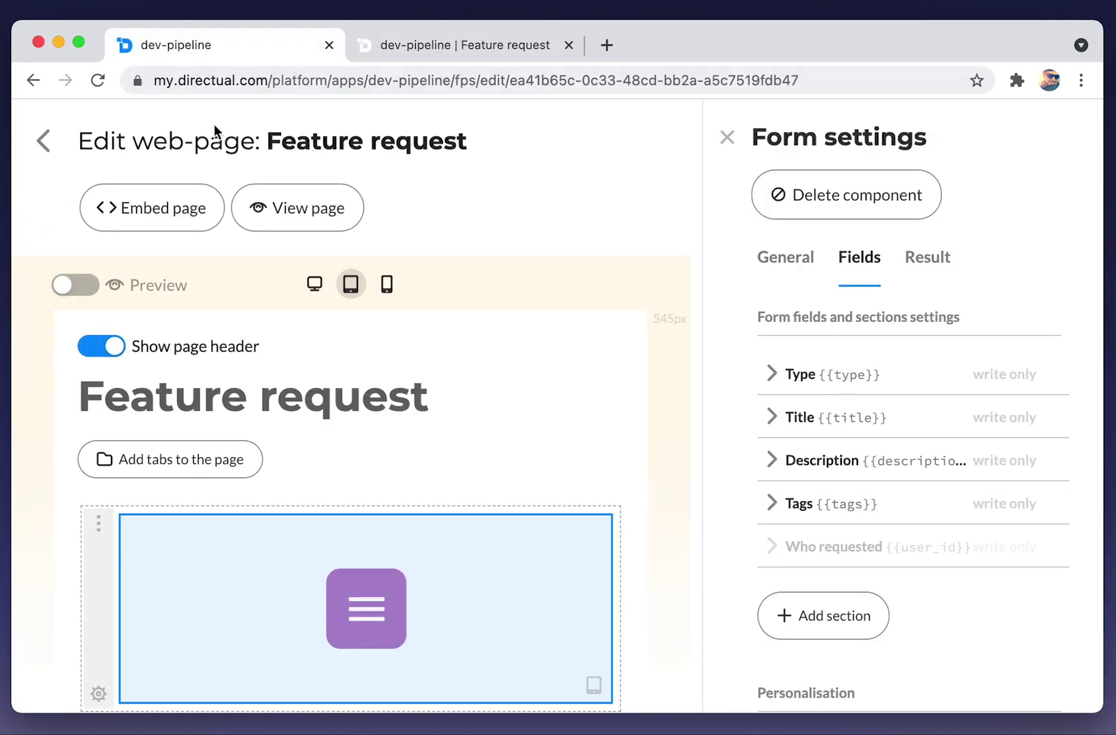
{"action": "left_click", "coordinate": [46, 141]}
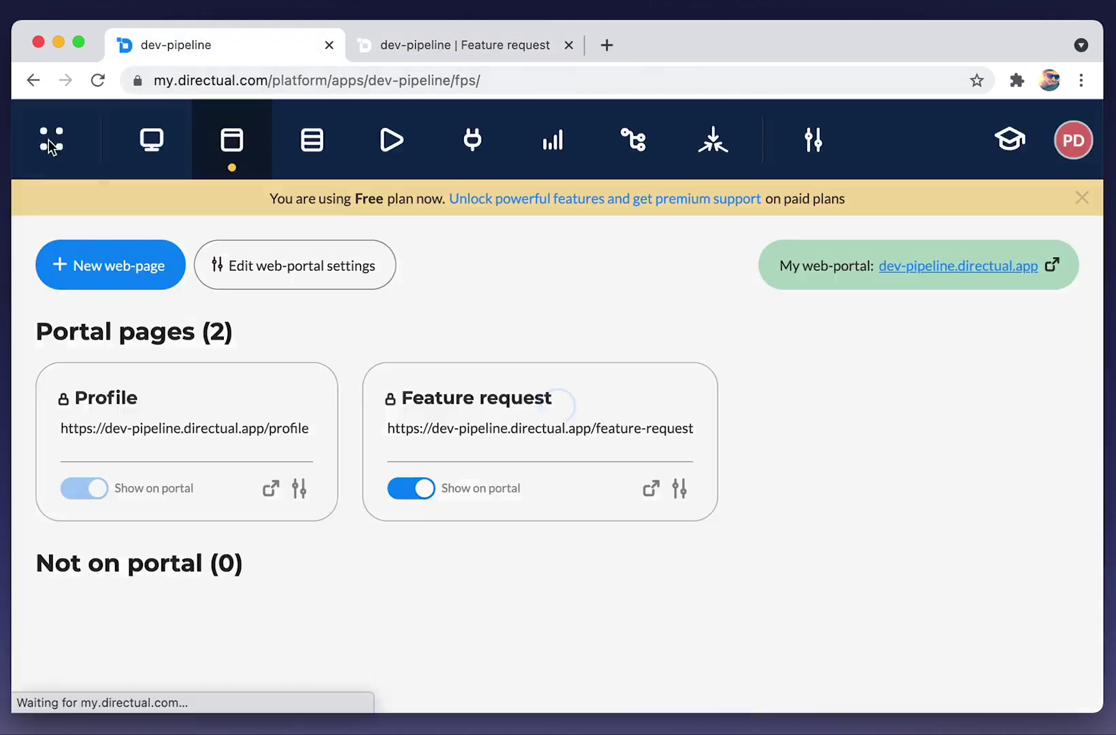
{"action": "left_click", "coordinate": [401, 161]}
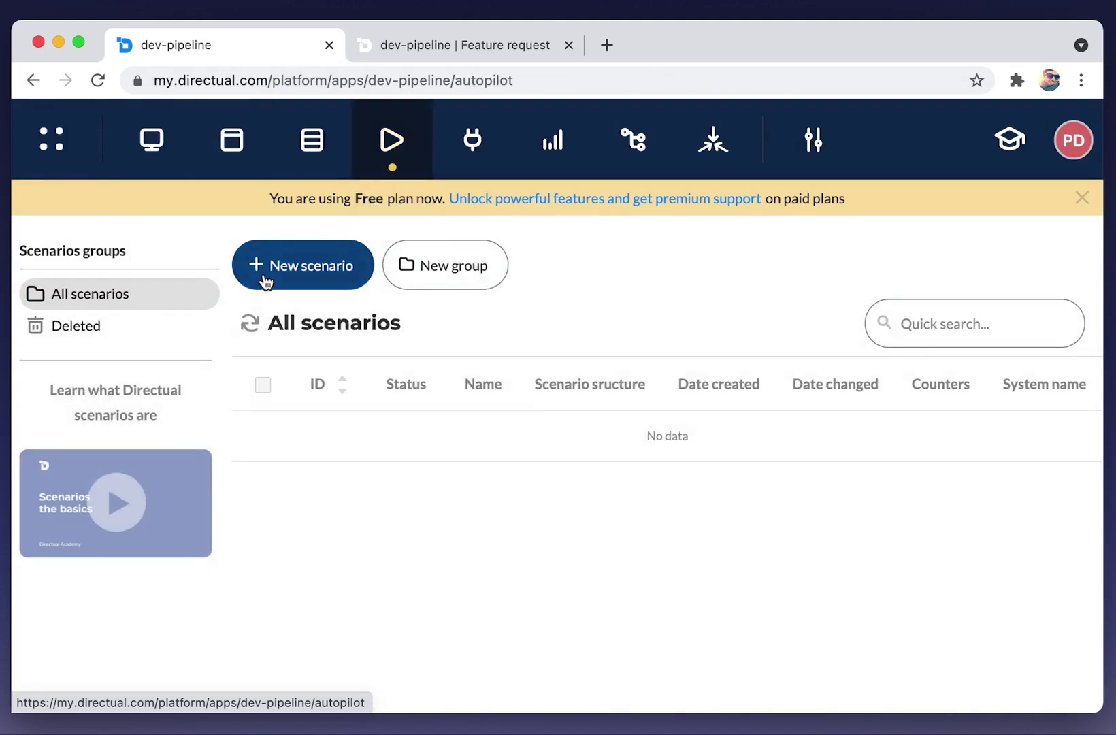
{"action": "left_click", "coordinate": [267, 279]}
{"action": "left_click", "coordinate": [326, 351]}
{"action": "type", "text": "Process new requests"}
Target the Features structure, trigger in real time on new objects, and save.
{"action": "left_click", "coordinate": [332, 436]}
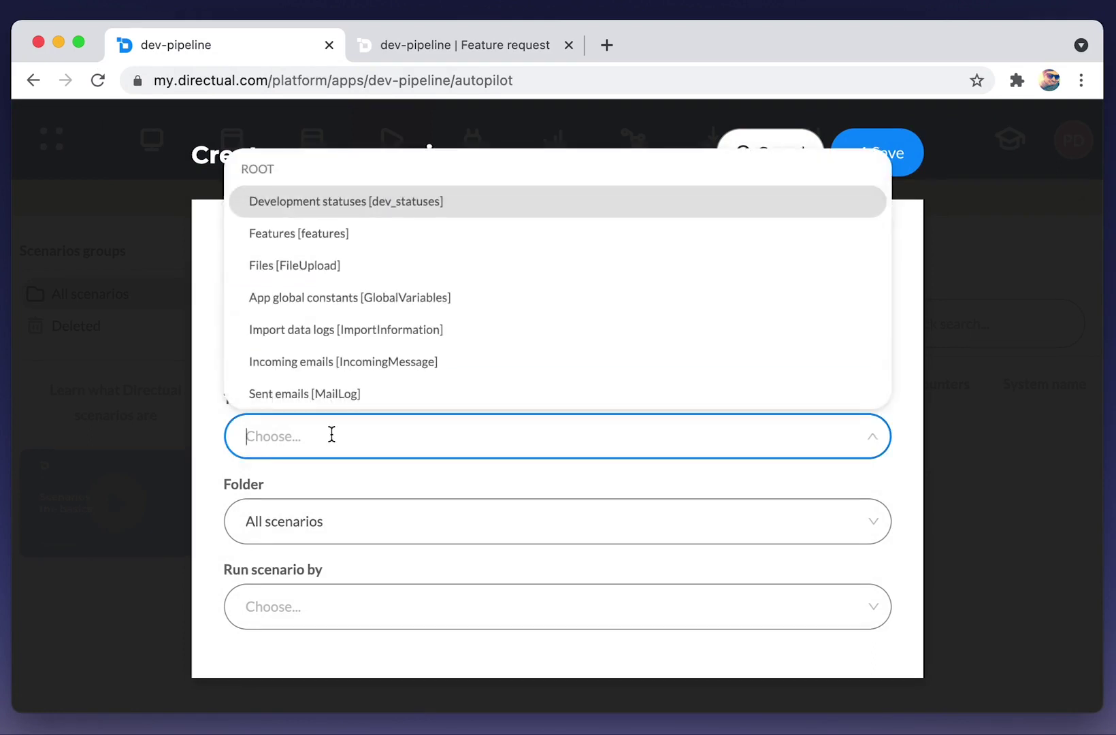
{"action": "type", "text": "fea"}
{"action": "left_click", "coordinate": [347, 518]}
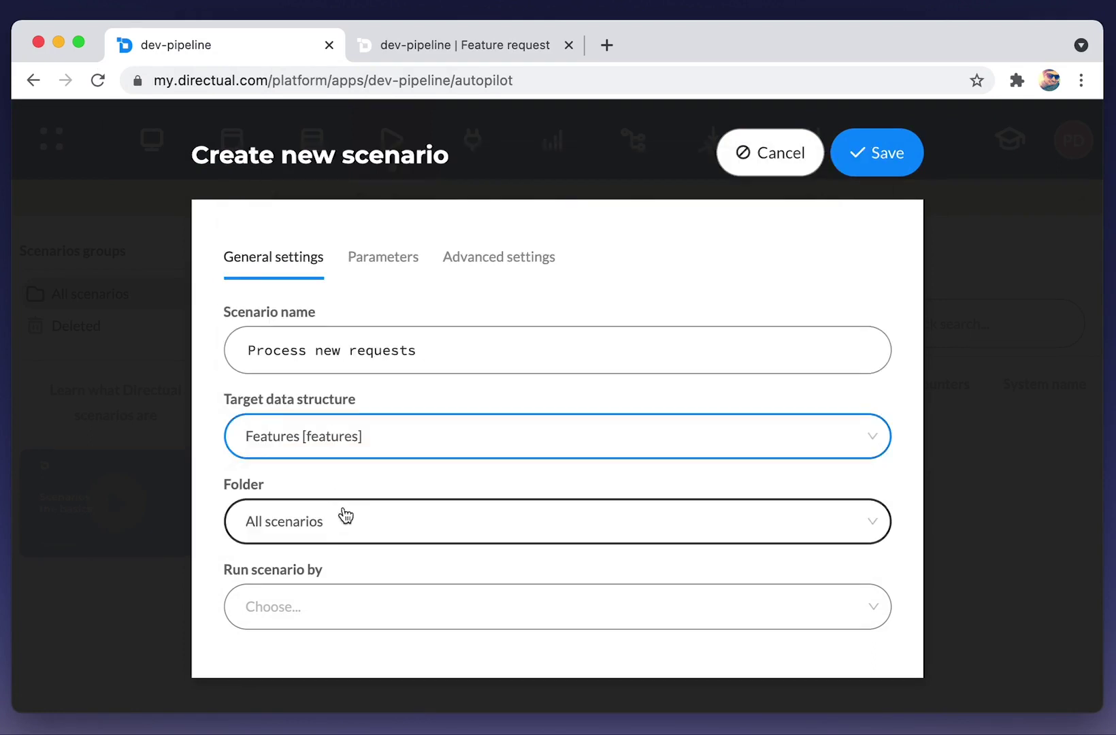
{"action": "left_click", "coordinate": [344, 616]}
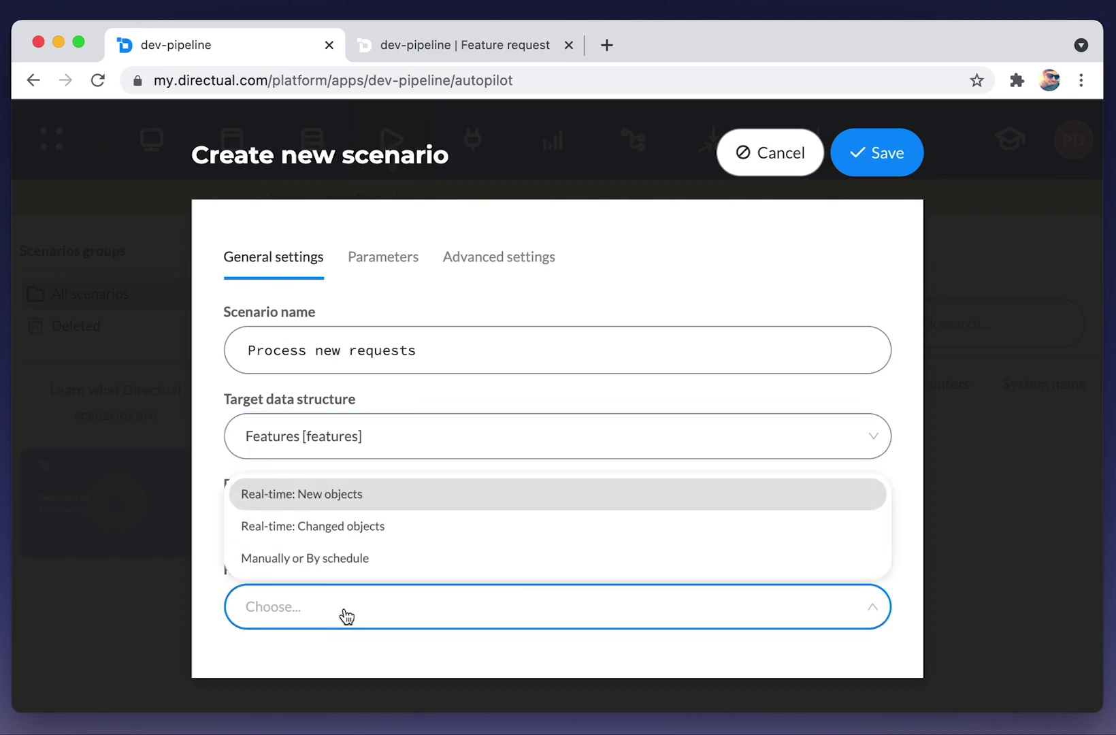
{"action": "left_click", "coordinate": [324, 505]}
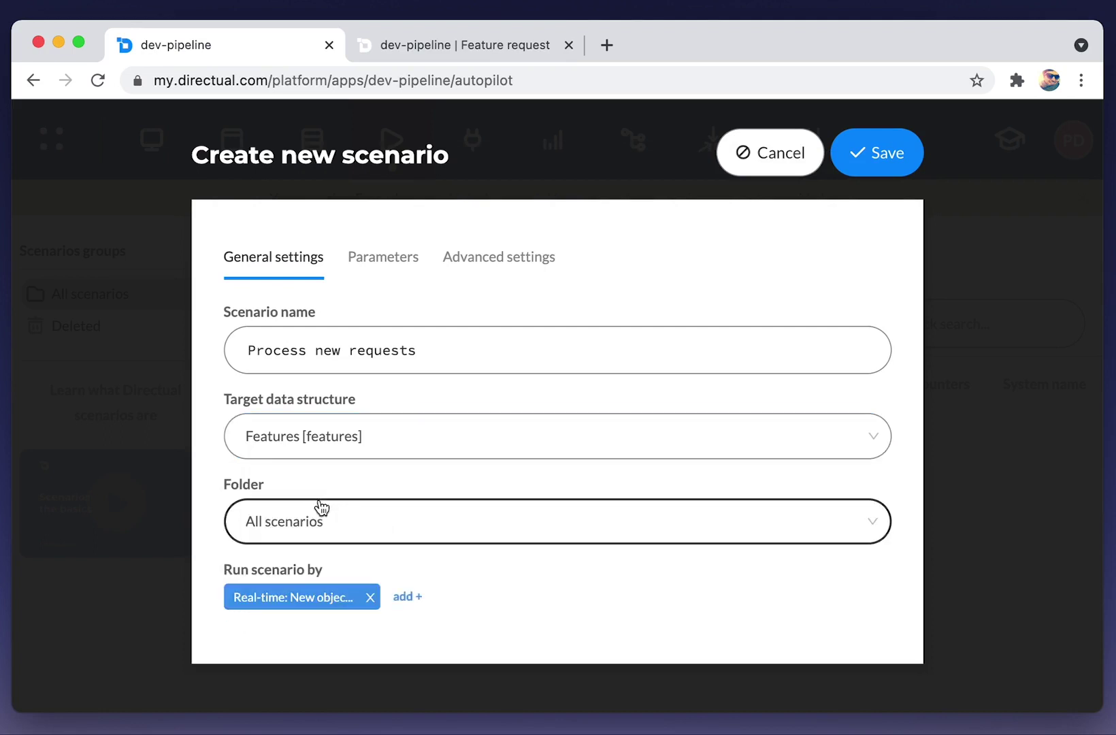
{"action": "left_click", "coordinate": [876, 157]}
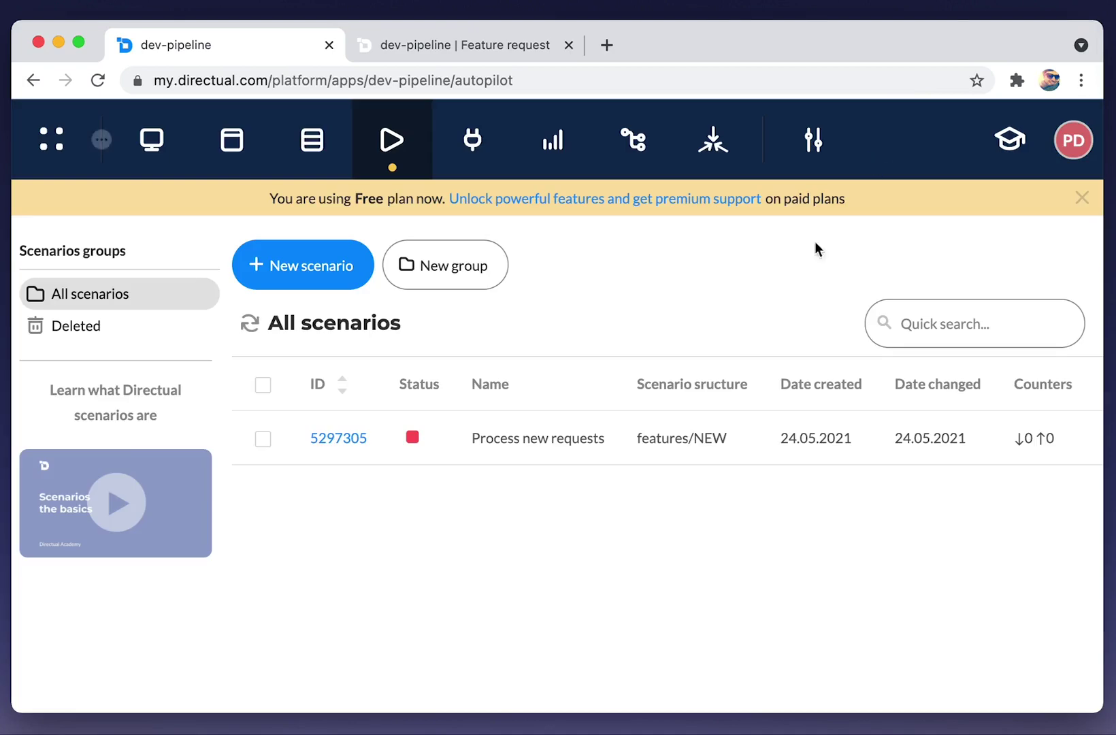
Link an Edit object step after Start, with a 'Save the date' comment above it.
{"action": "left_click", "coordinate": [344, 439]}
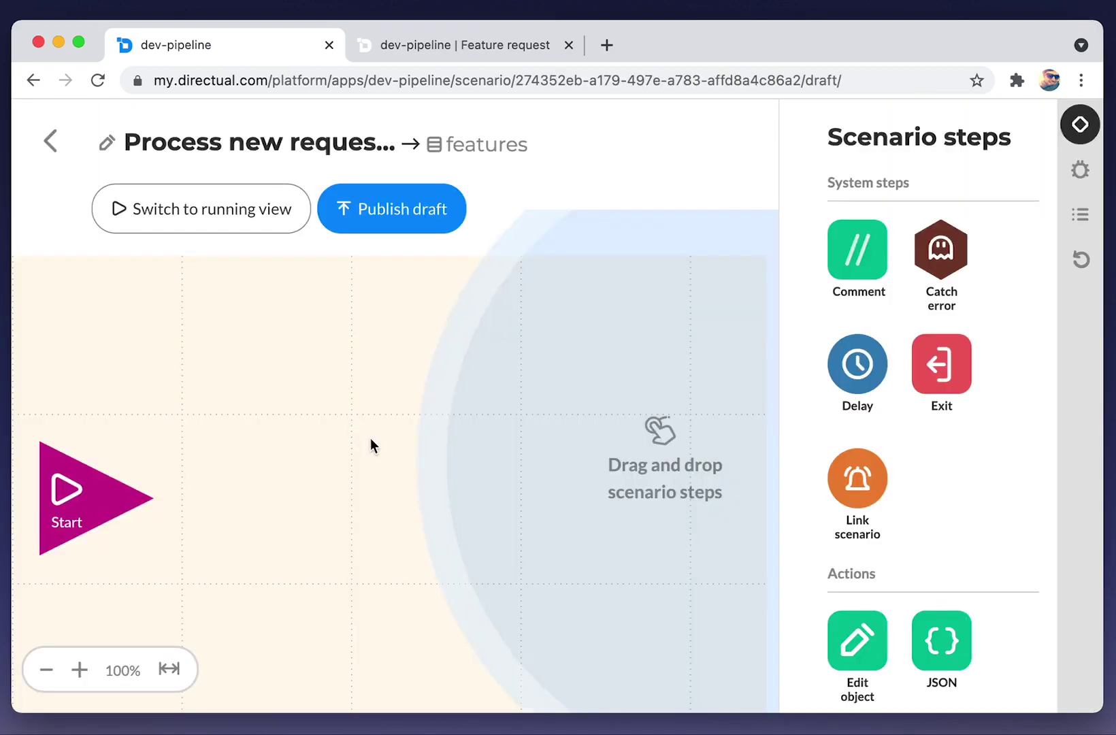
{"action": "left_click_drag", "start_coordinate": [872, 653], "coordinate": [256, 506]}
{"action": "left_click_drag", "start_coordinate": [179, 509], "coordinate": [262, 501]}
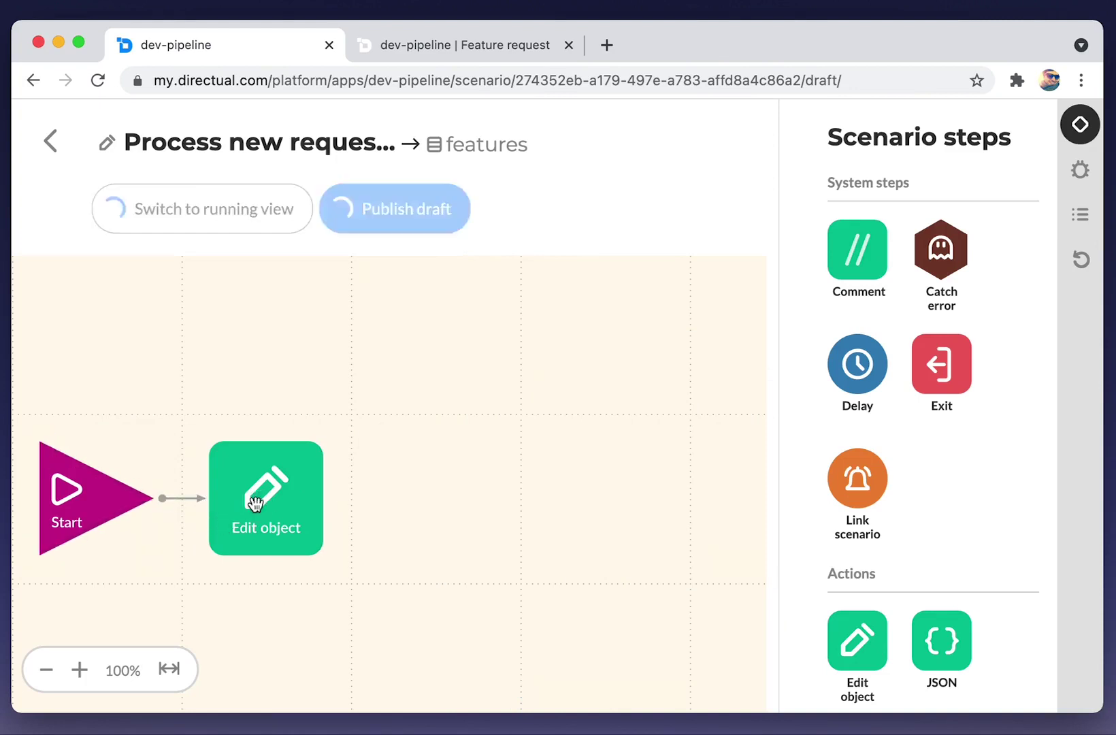
{"action": "left_click_drag", "start_coordinate": [836, 257], "coordinate": [276, 355]}
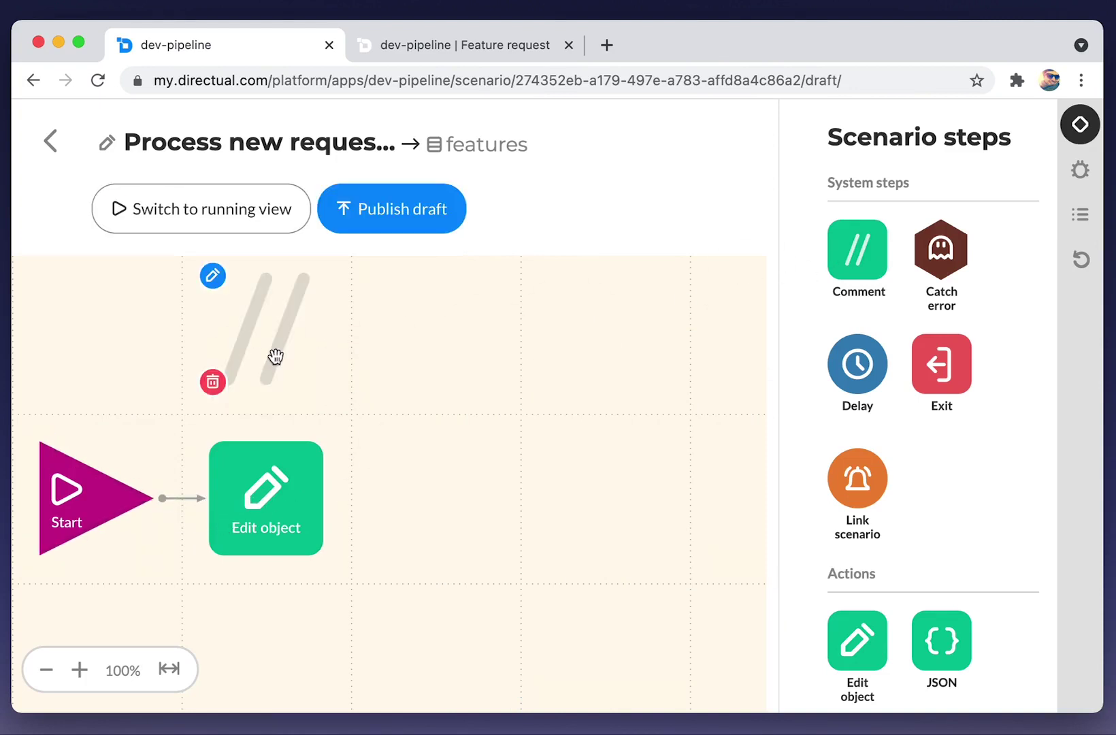
{"action": "left_click", "coordinate": [274, 348]}
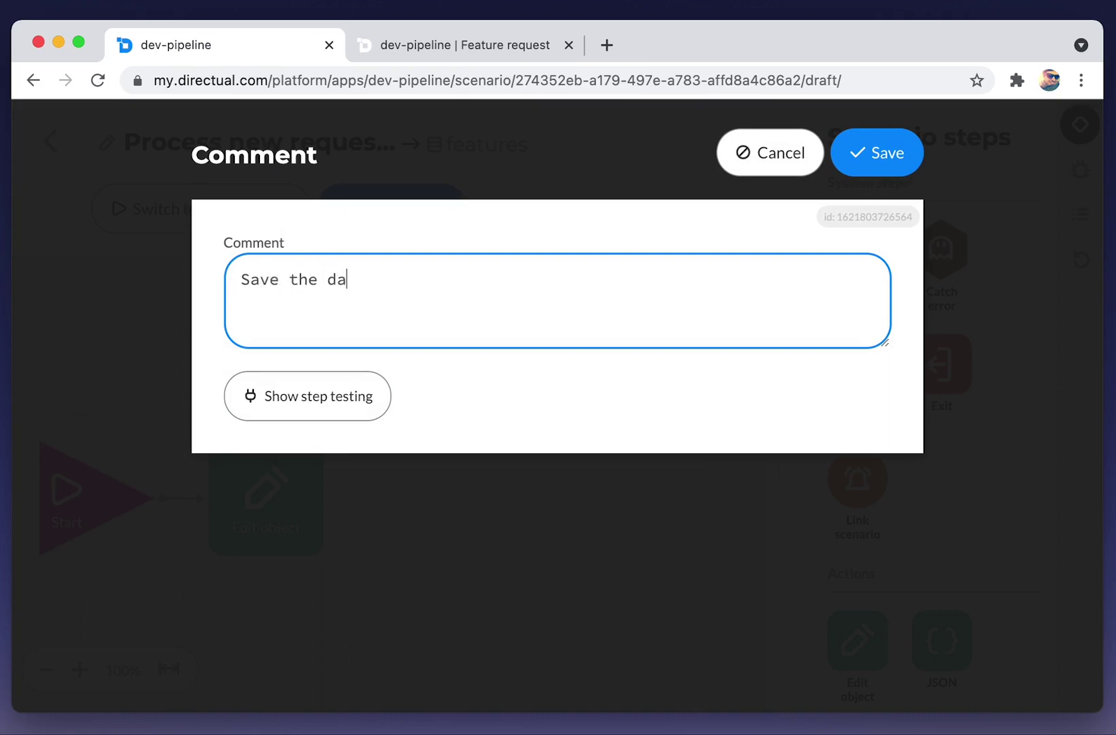
{"action": "left_click", "coordinate": [875, 155]}
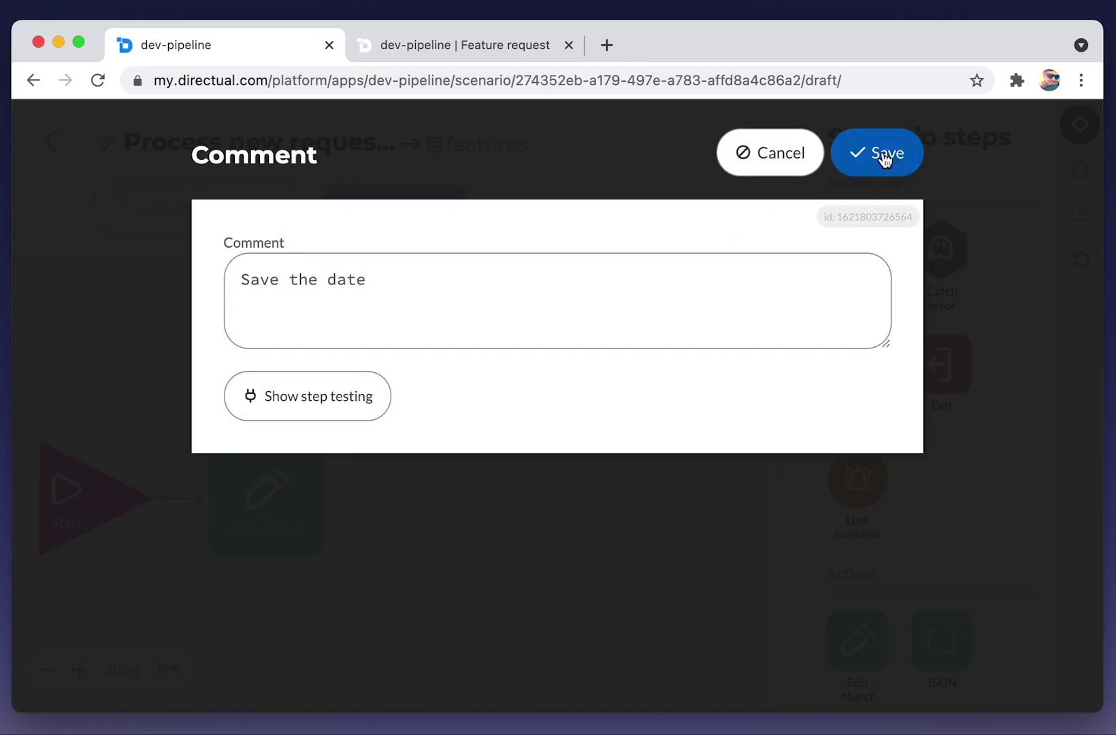
Make the edit step set Date requested to now in coding mode, and save it.
{"action": "left_click", "coordinate": [243, 490]}
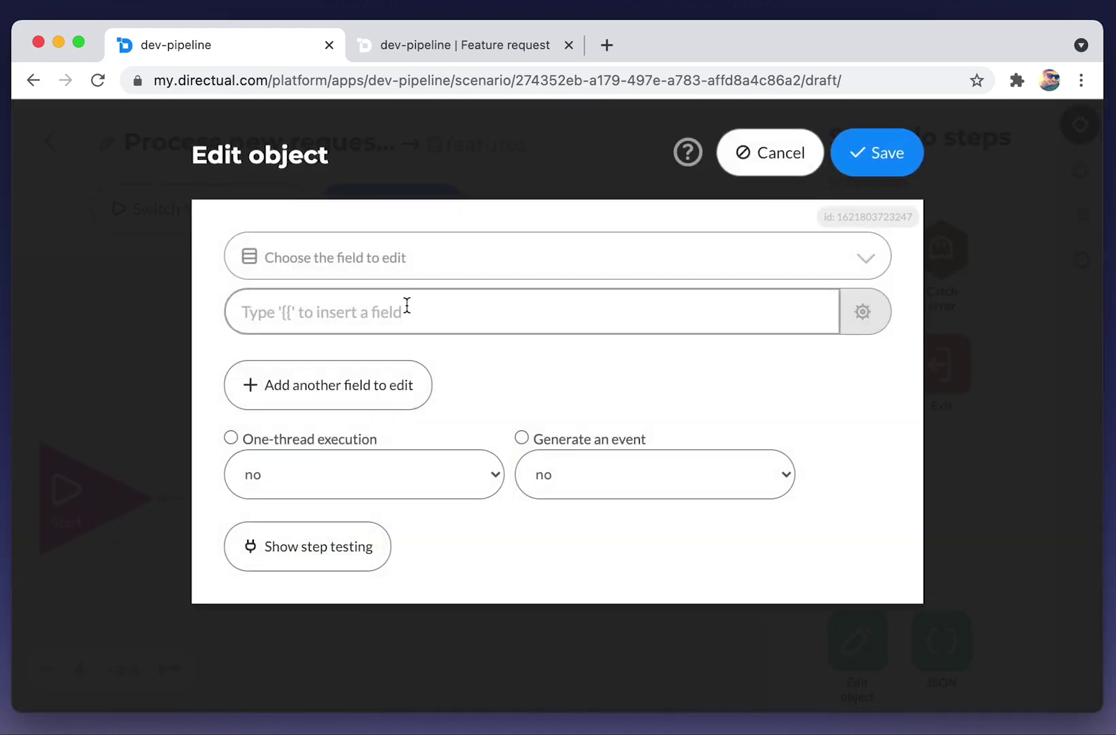
{"action": "left_click", "coordinate": [349, 258]}
{"action": "type", "text": "date"}
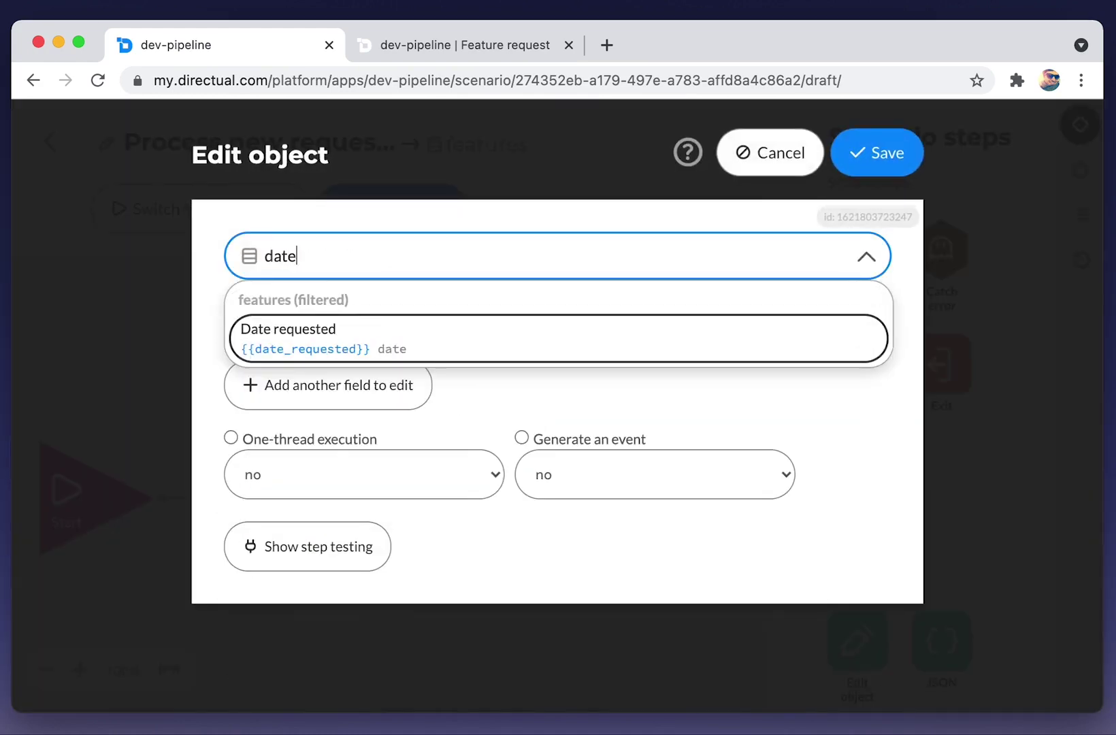
{"action": "key", "text": "Return"}
{"action": "left_click", "coordinate": [301, 341]}
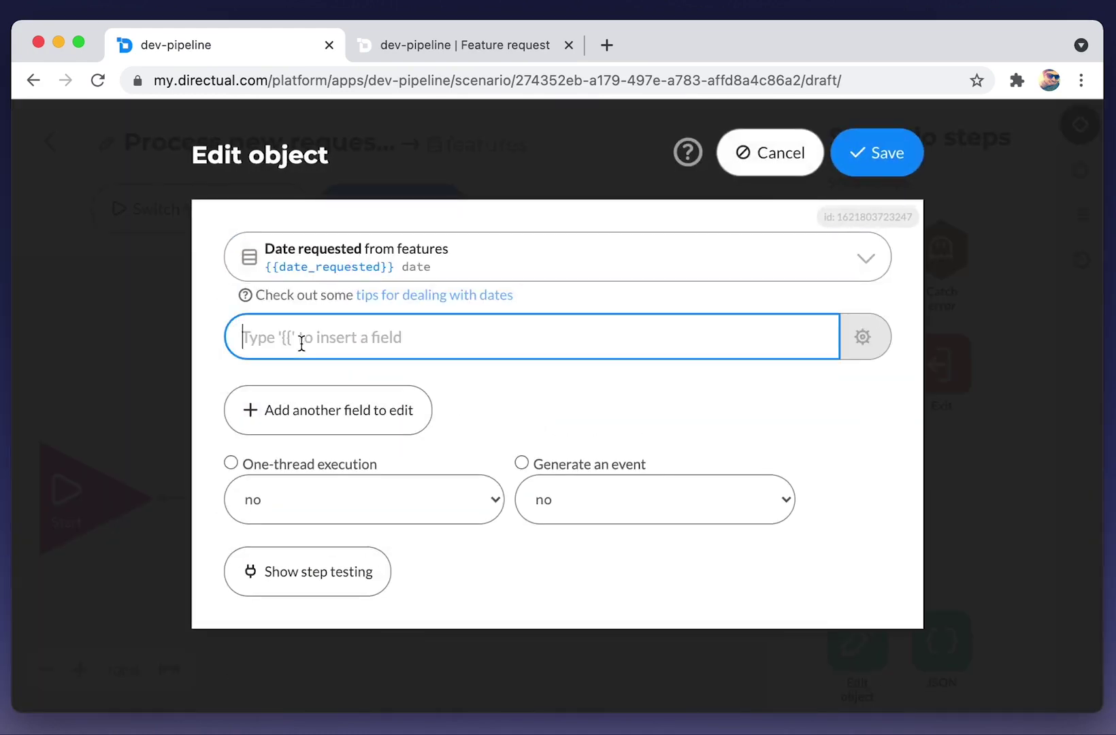
{"action": "type", "text": "now"}
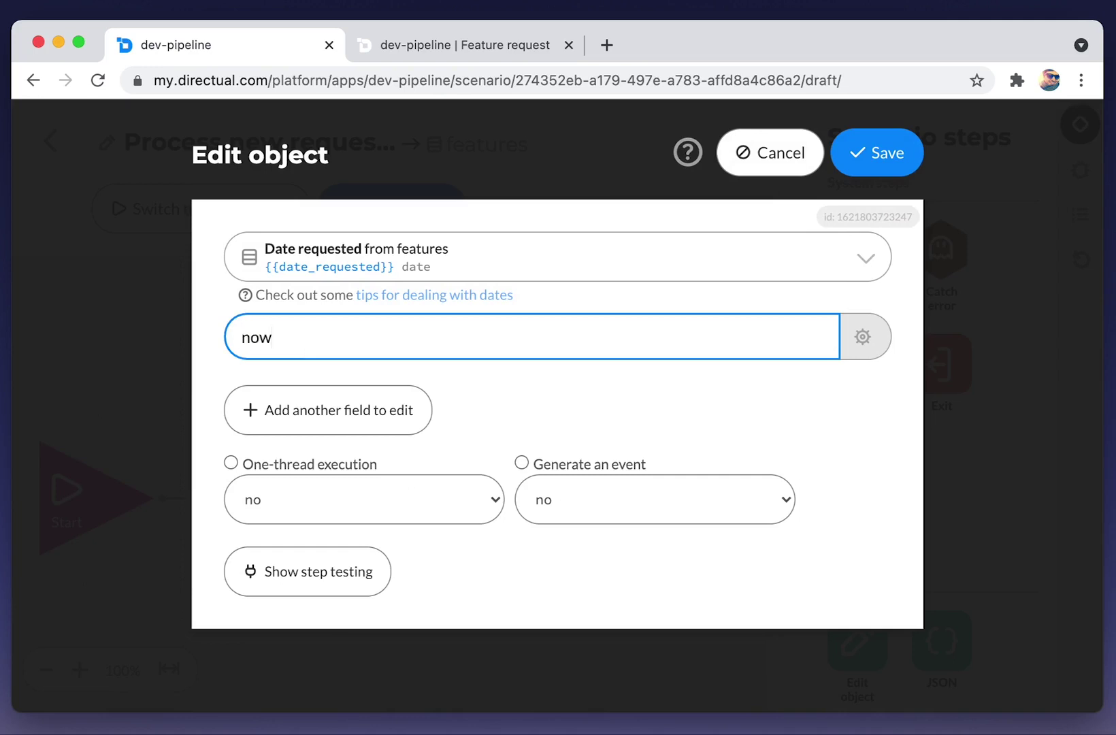
{"action": "left_click", "coordinate": [863, 338]}
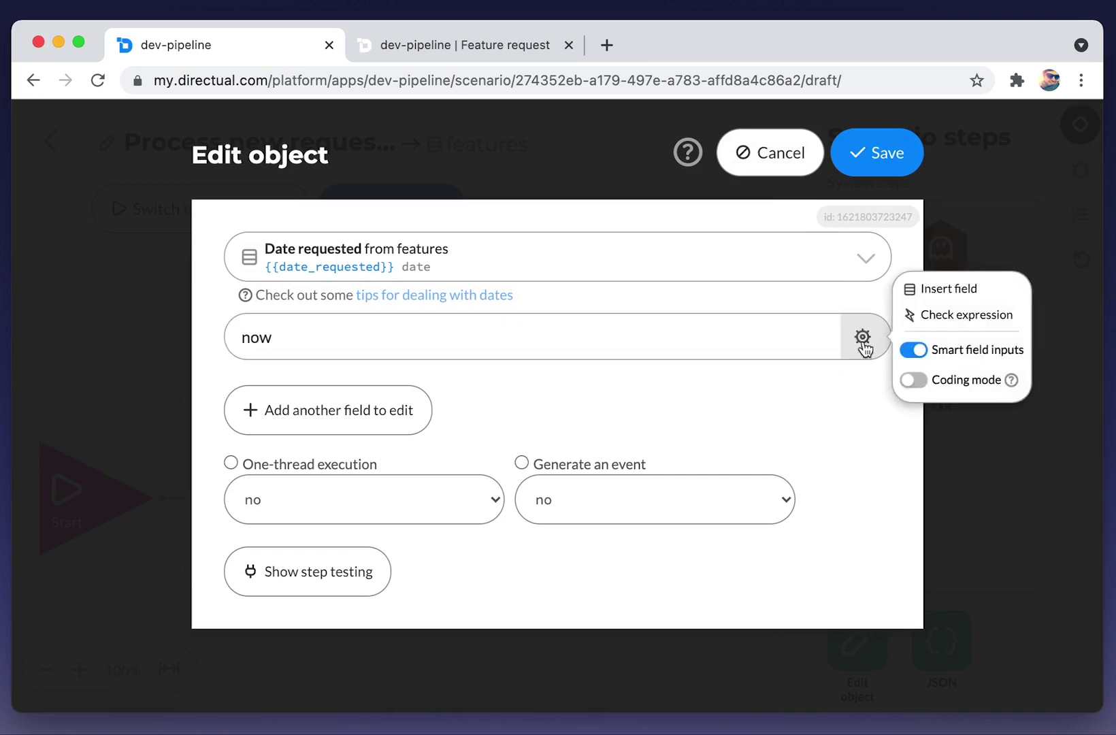
{"action": "left_click", "coordinate": [914, 381]}
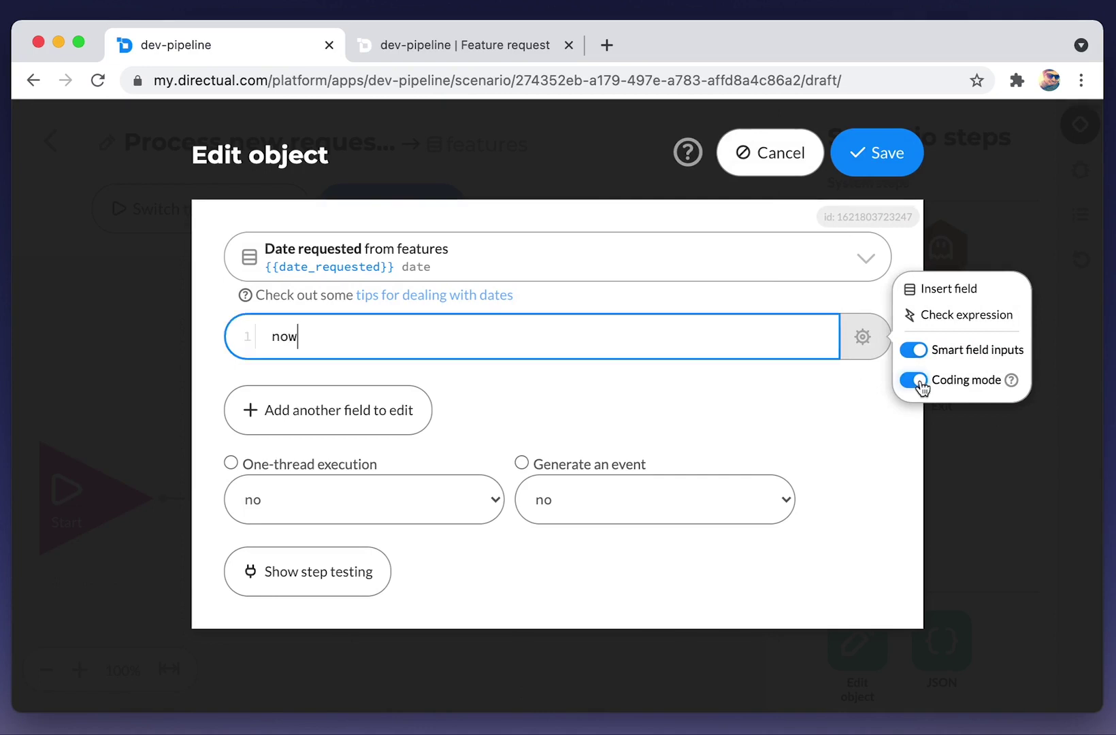
{"action": "left_click", "coordinate": [865, 156]}
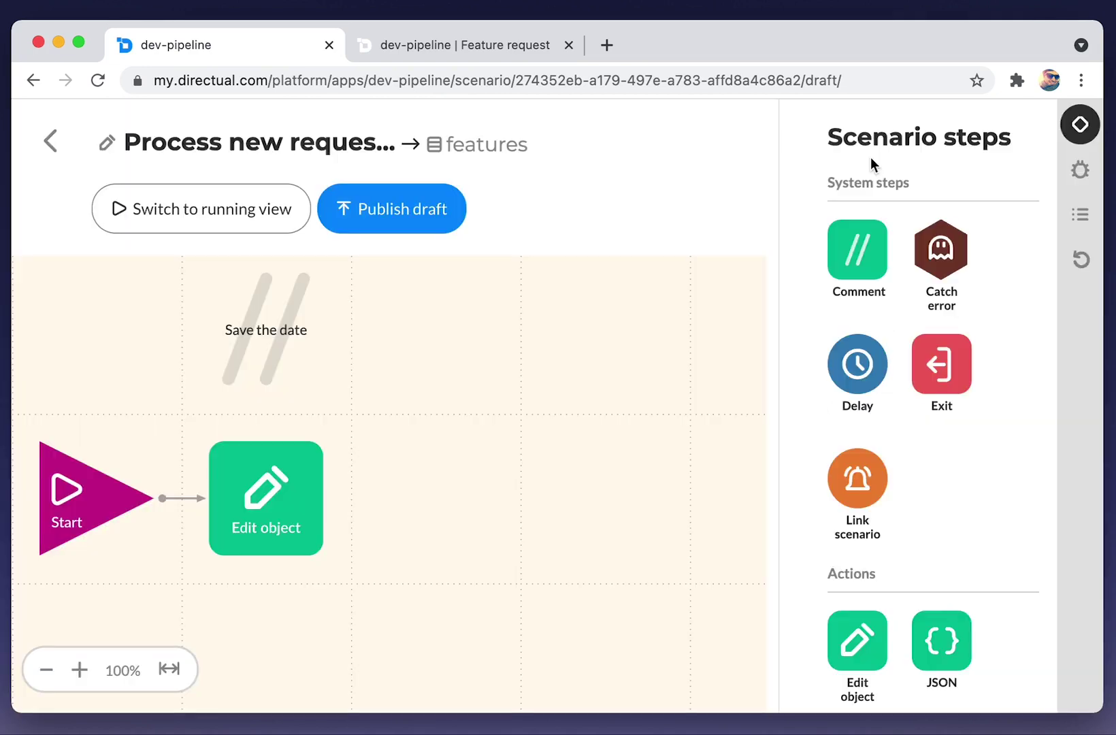
{"action": "scroll", "coordinate": [859, 570], "scroll_direction": "down", "scroll_amount": 3}
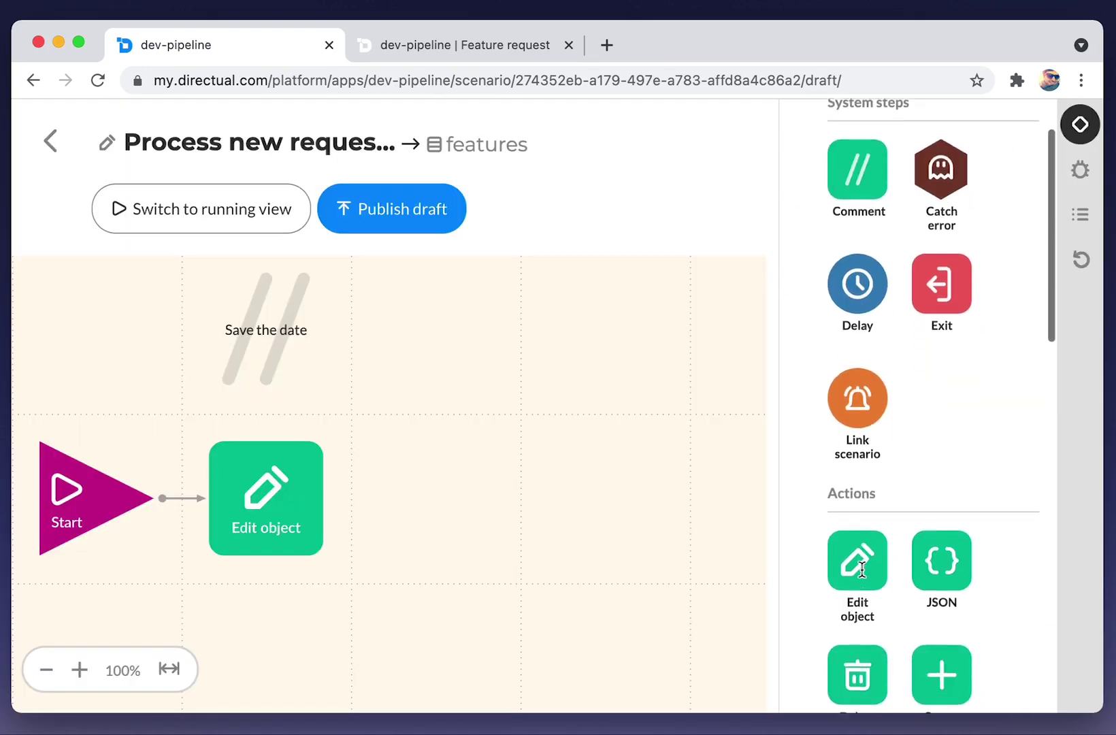
Chain a second Edit object step after the first, with a 'Set the status to new' comment.
{"action": "left_click_drag", "start_coordinate": [855, 572], "coordinate": [439, 518]}
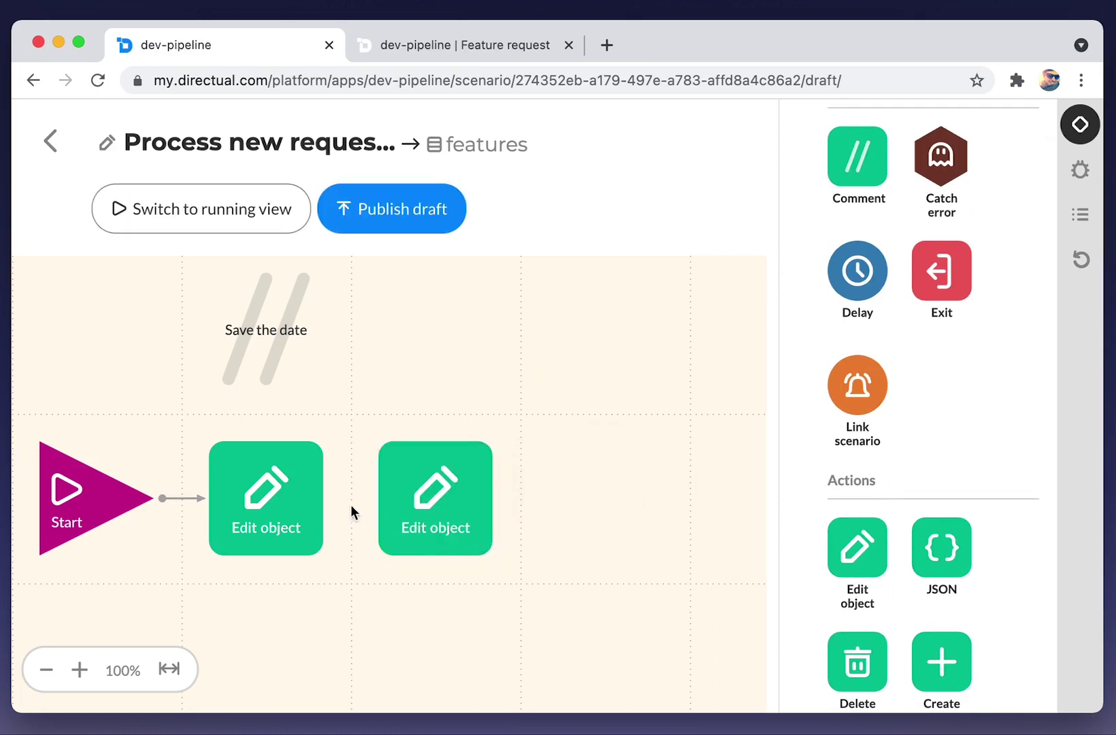
{"action": "left_click_drag", "start_coordinate": [321, 498], "coordinate": [429, 504]}
{"action": "left_click_drag", "start_coordinate": [859, 160], "coordinate": [439, 356]}
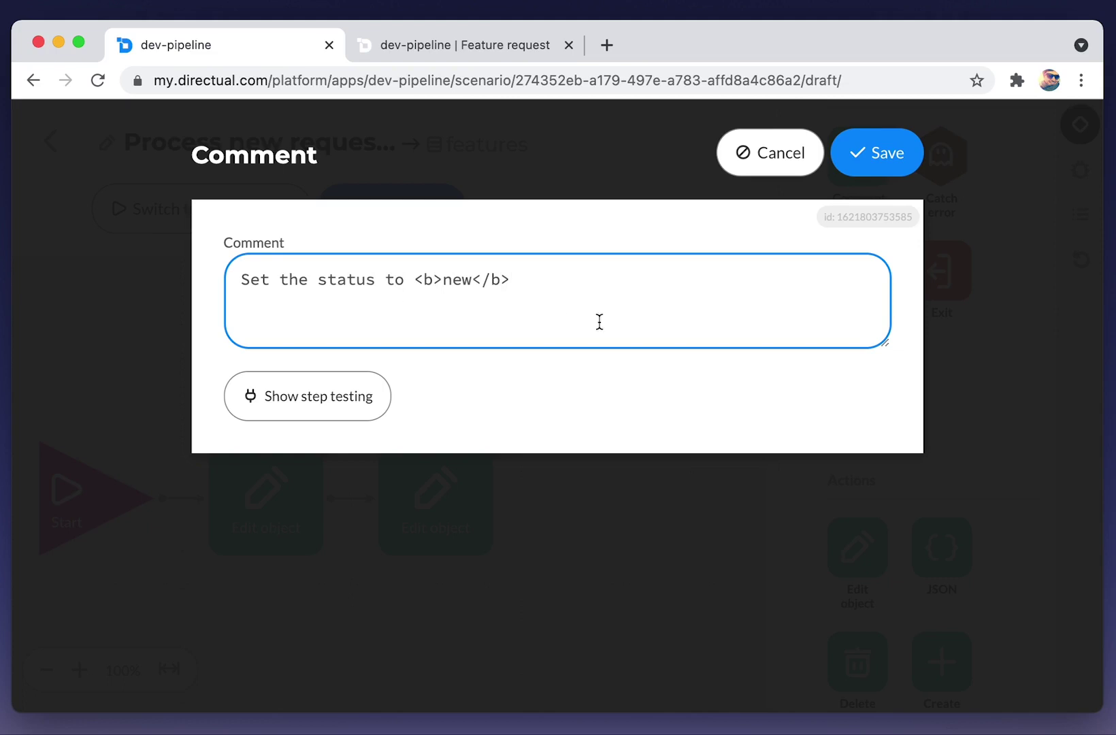
{"action": "left_click", "coordinate": [886, 166]}
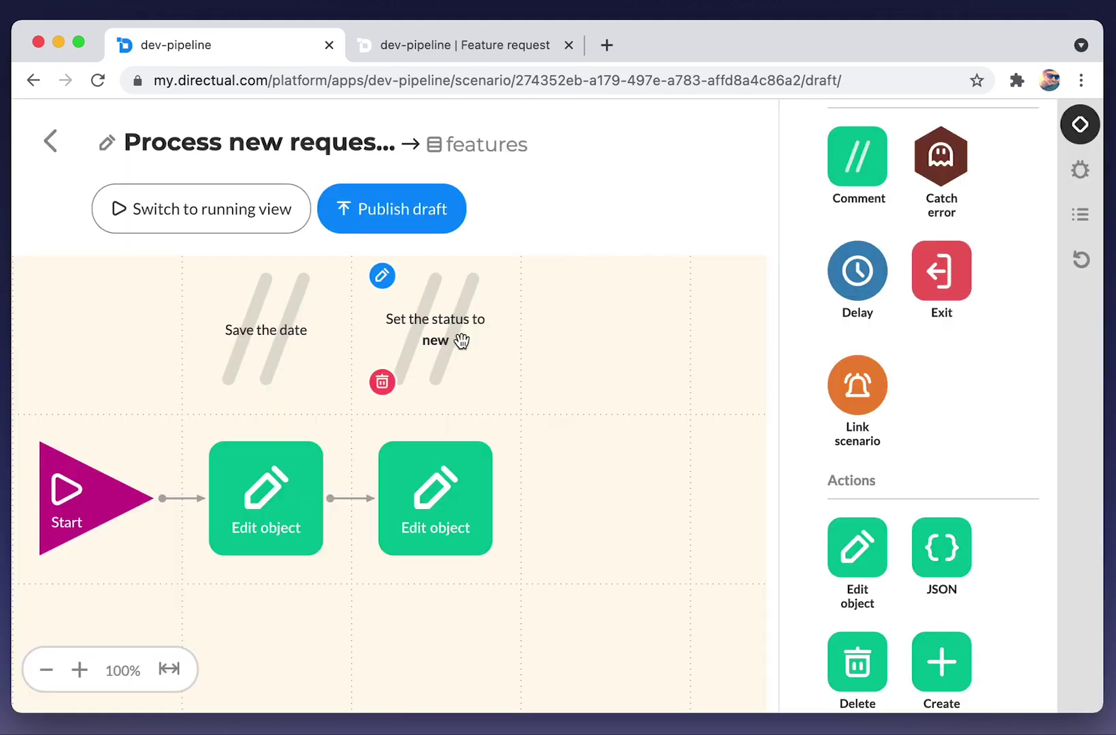
Make the second step set Request status to 'new', and save it.
{"action": "left_click", "coordinate": [443, 487]}
{"action": "left_click", "coordinate": [370, 265]}
{"action": "type", "text": "stat"}
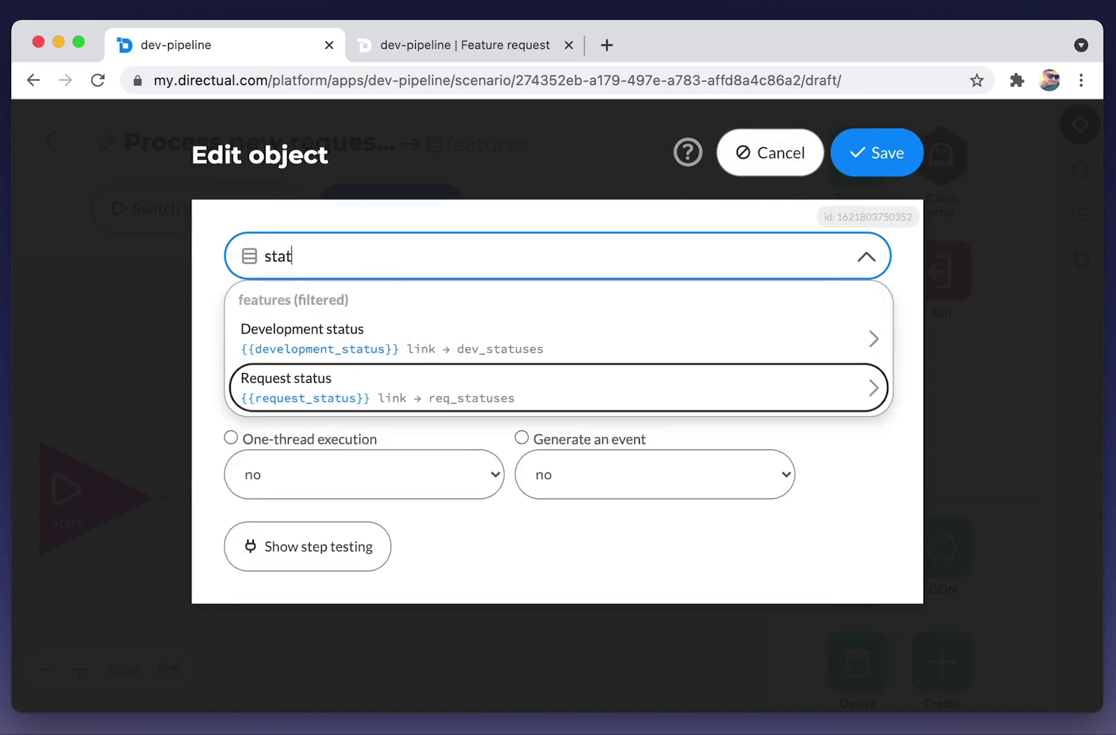
{"action": "left_click", "coordinate": [371, 388]}
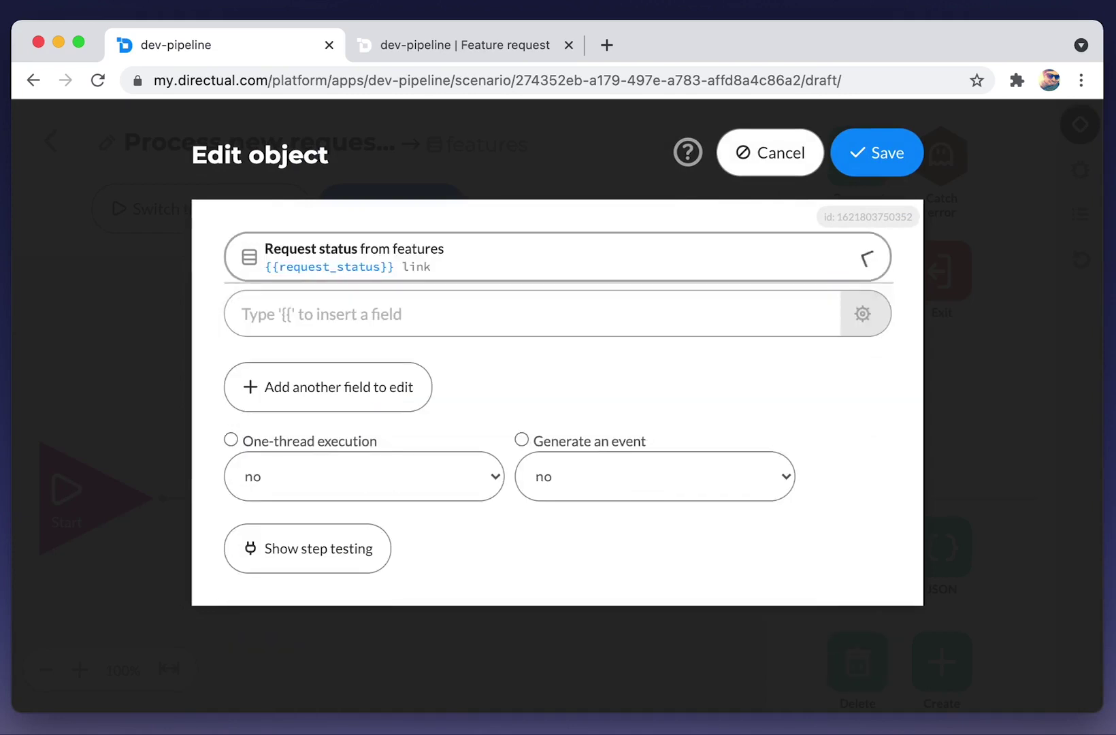
{"action": "left_click", "coordinate": [334, 316]}
{"action": "type", "text": "new"}
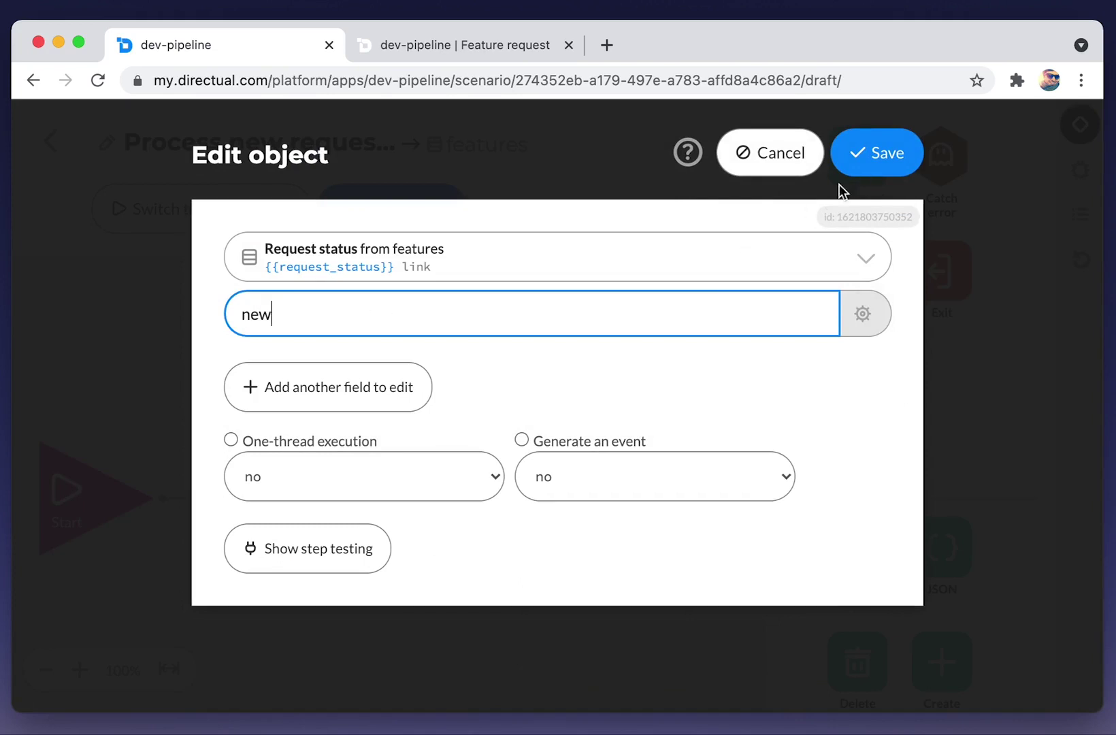
{"action": "left_click", "coordinate": [862, 173]}
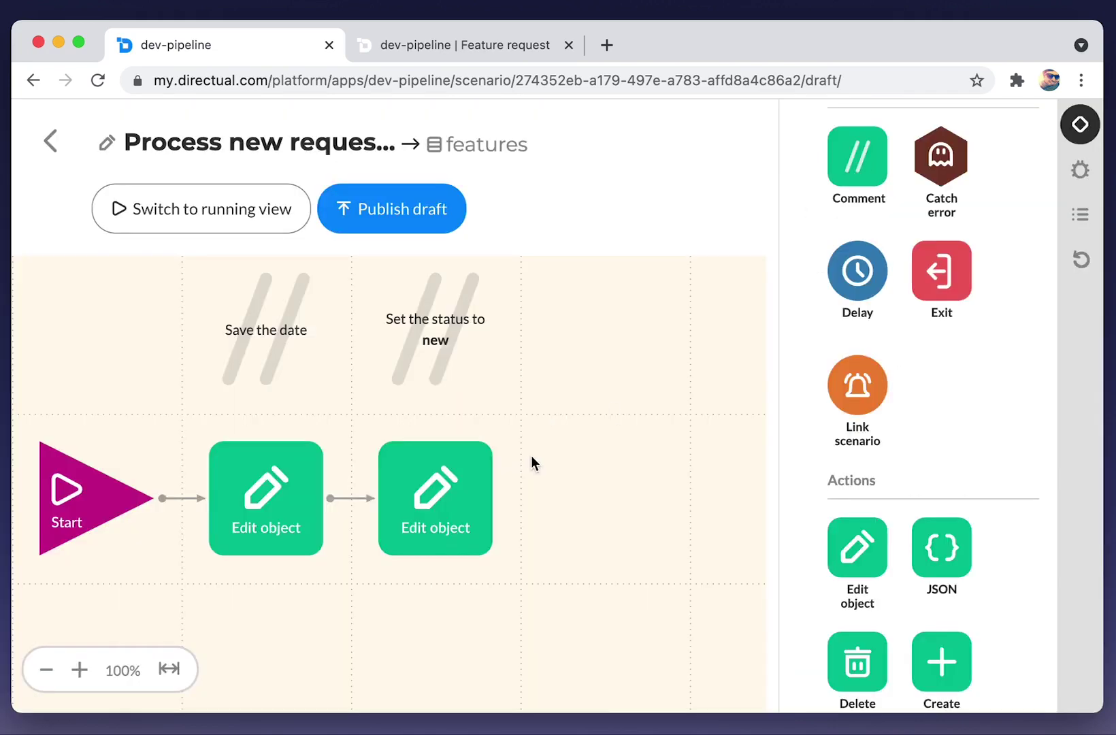
Add an 'Alert admins' comment to the scenario canvas.
{"action": "left_click_drag", "start_coordinate": [850, 215], "coordinate": [591, 345]}
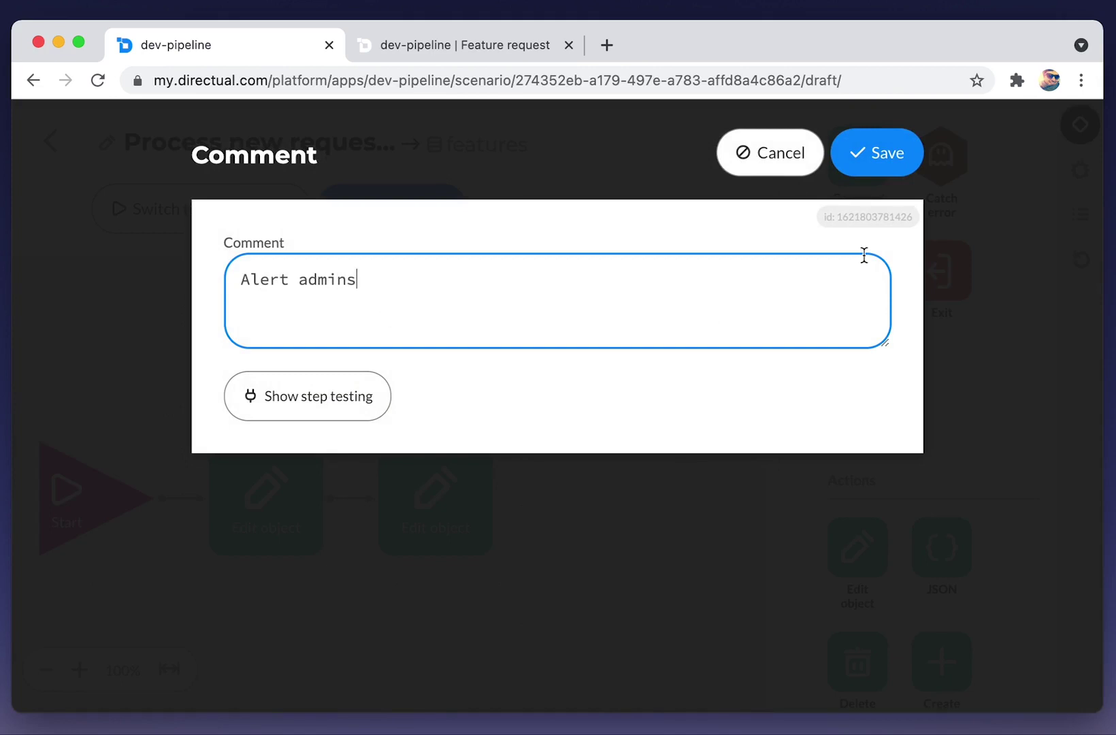
{"action": "left_click", "coordinate": [871, 170]}
{"action": "scroll", "coordinate": [893, 554], "scroll_direction": "down", "scroll_amount": 2}
{"action": "scroll", "coordinate": [893, 557], "scroll_direction": "down", "scroll_amount": 7}
Place a Send email step under Alert admins, then publish and run the scenario.
{"action": "left_click_drag", "start_coordinate": [929, 568], "coordinate": [621, 488]}
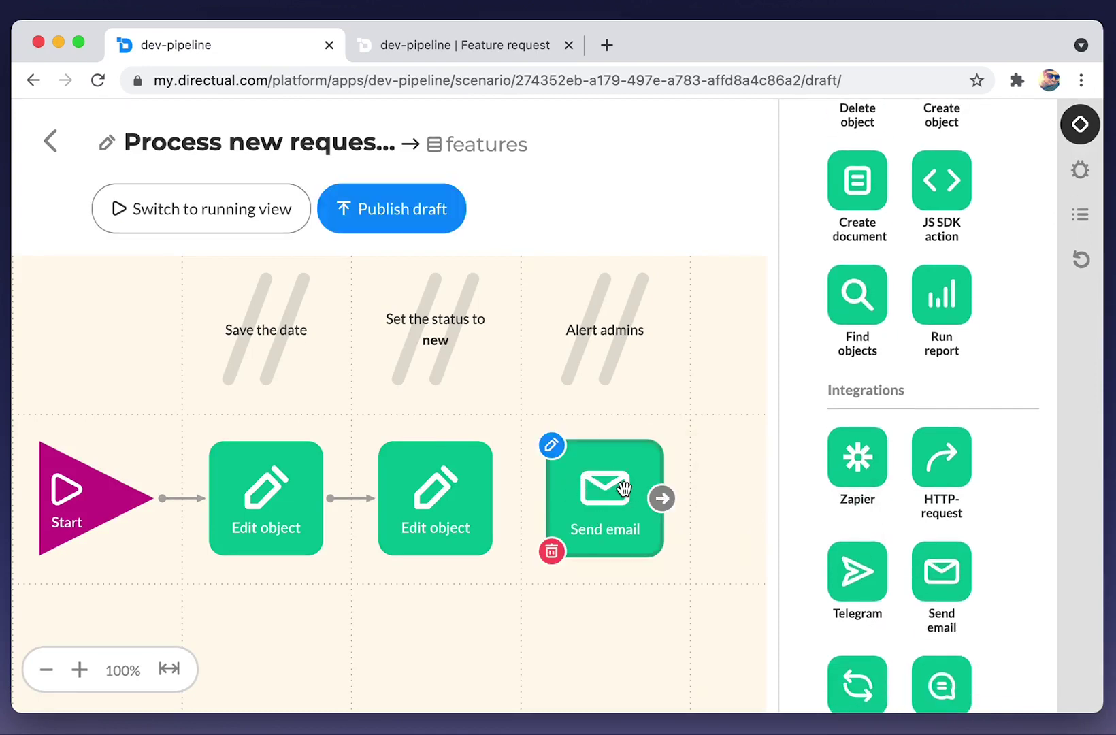
{"action": "left_click", "coordinate": [623, 487]}
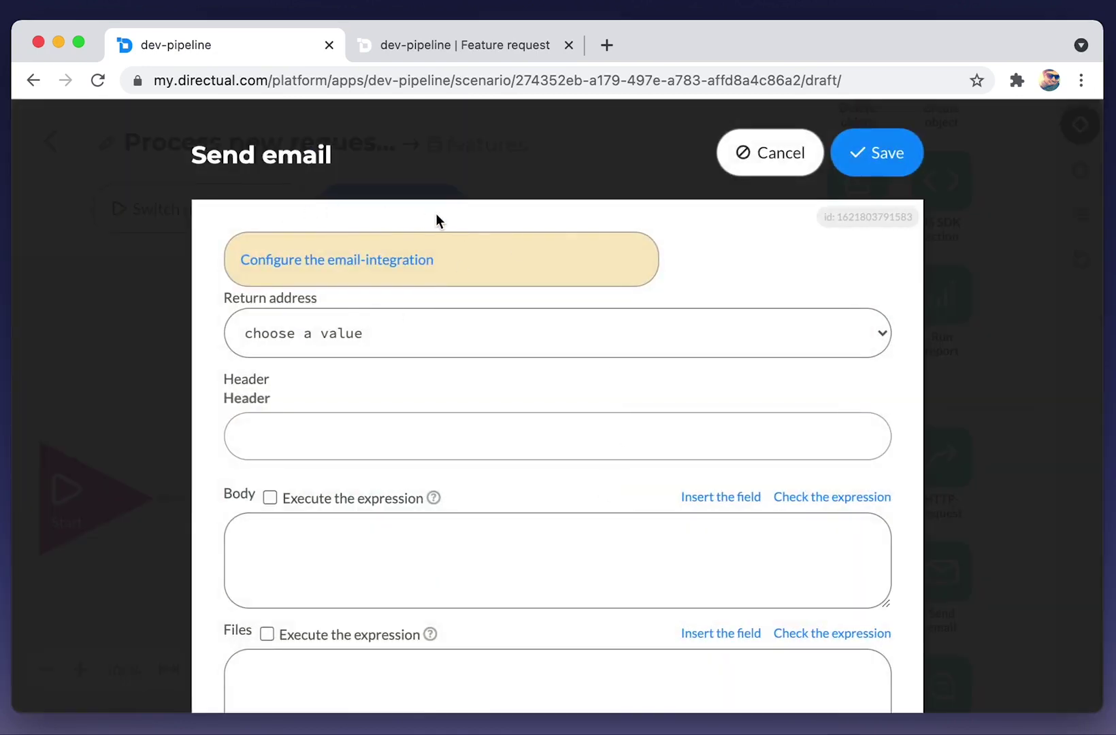
{"action": "left_click", "coordinate": [778, 154]}
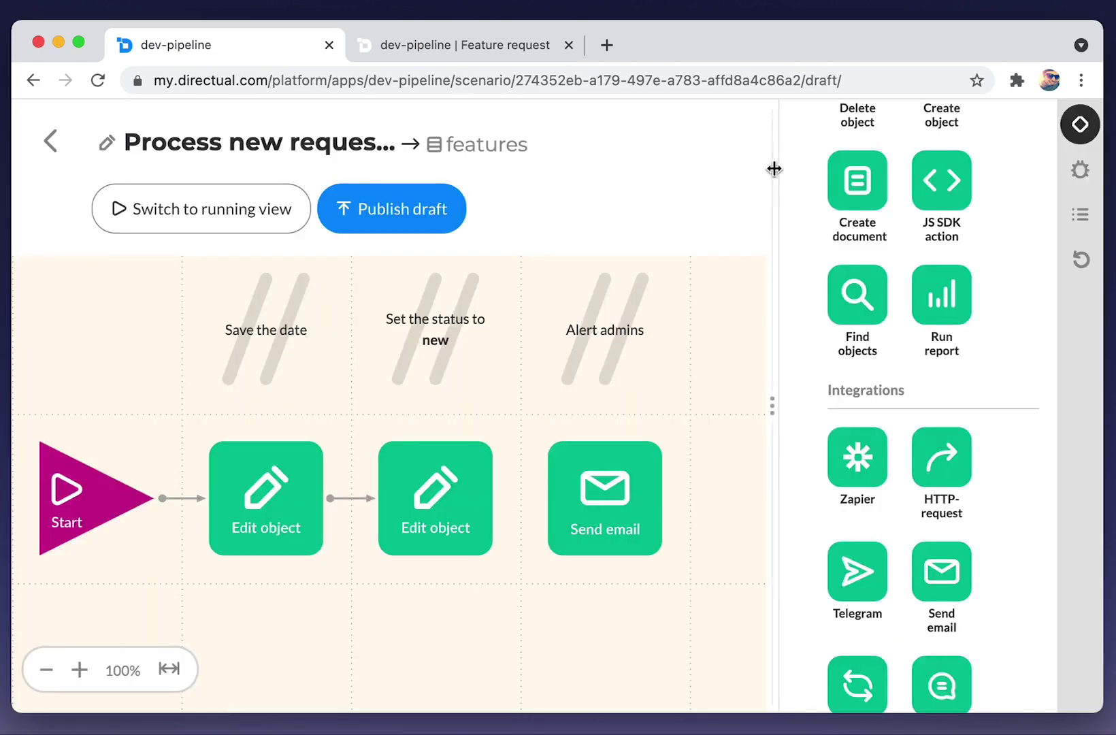
{"action": "left_click", "coordinate": [374, 228]}
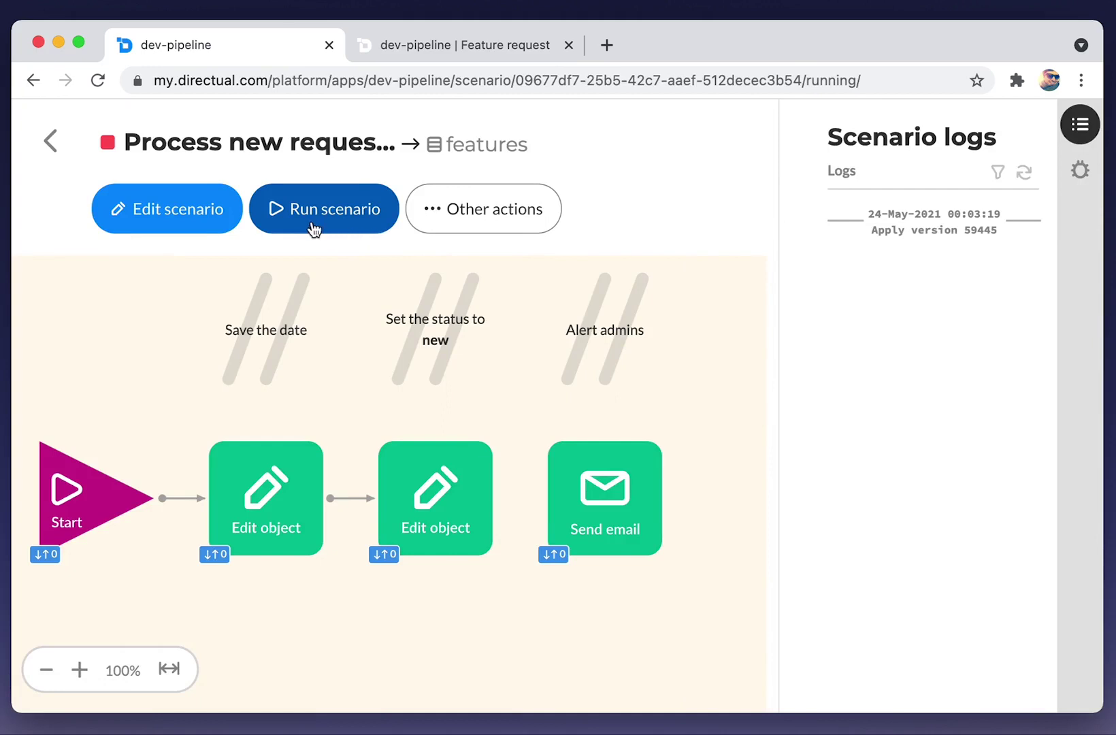
{"action": "left_click", "coordinate": [309, 227]}
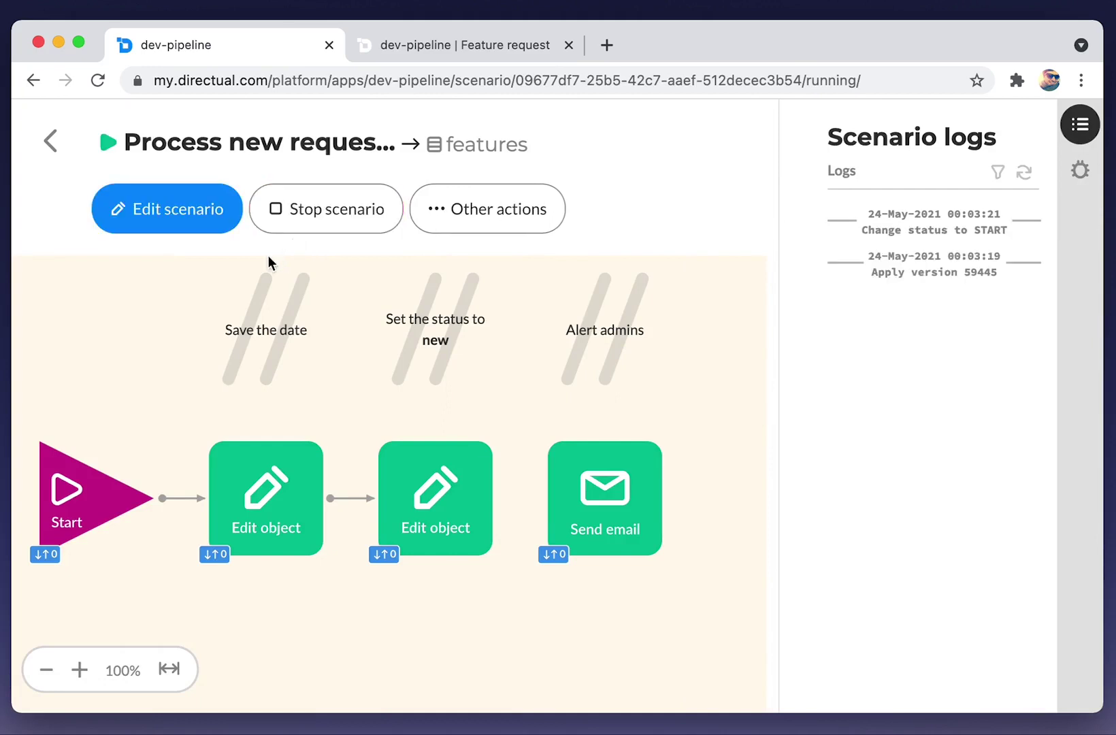
Submit the live form as type bug, title 'Hello guys', description 'Just test', tag integrations.
{"action": "left_click", "coordinate": [477, 46]}
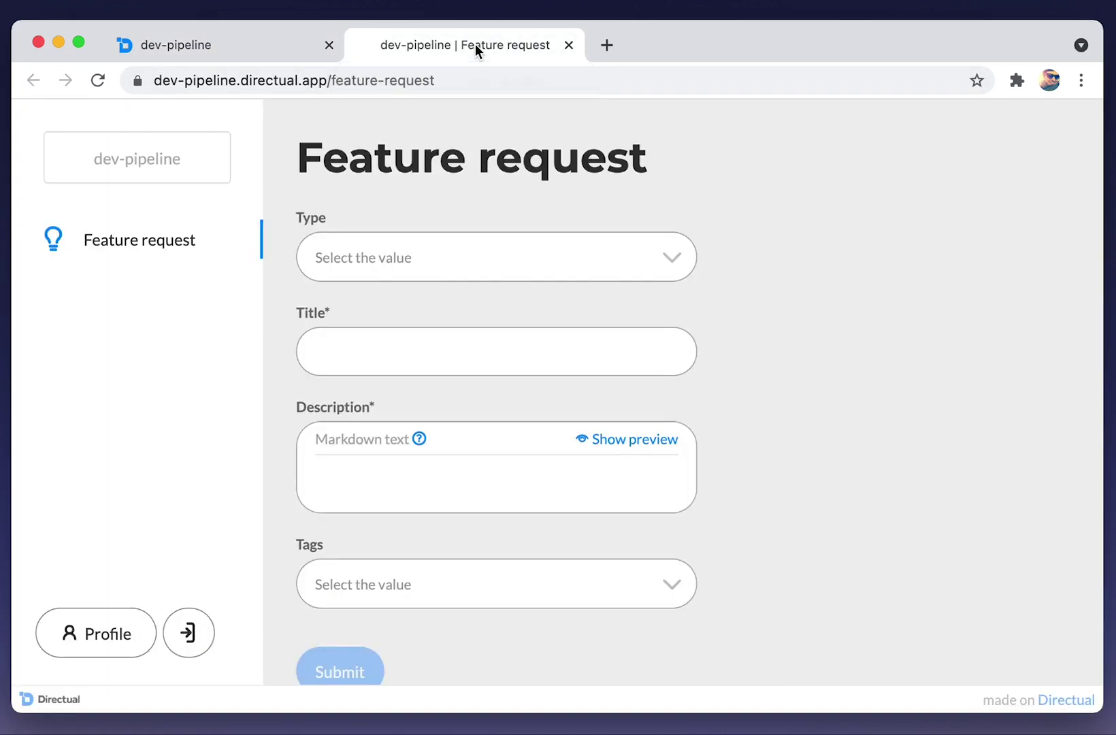
{"action": "left_click", "coordinate": [367, 248]}
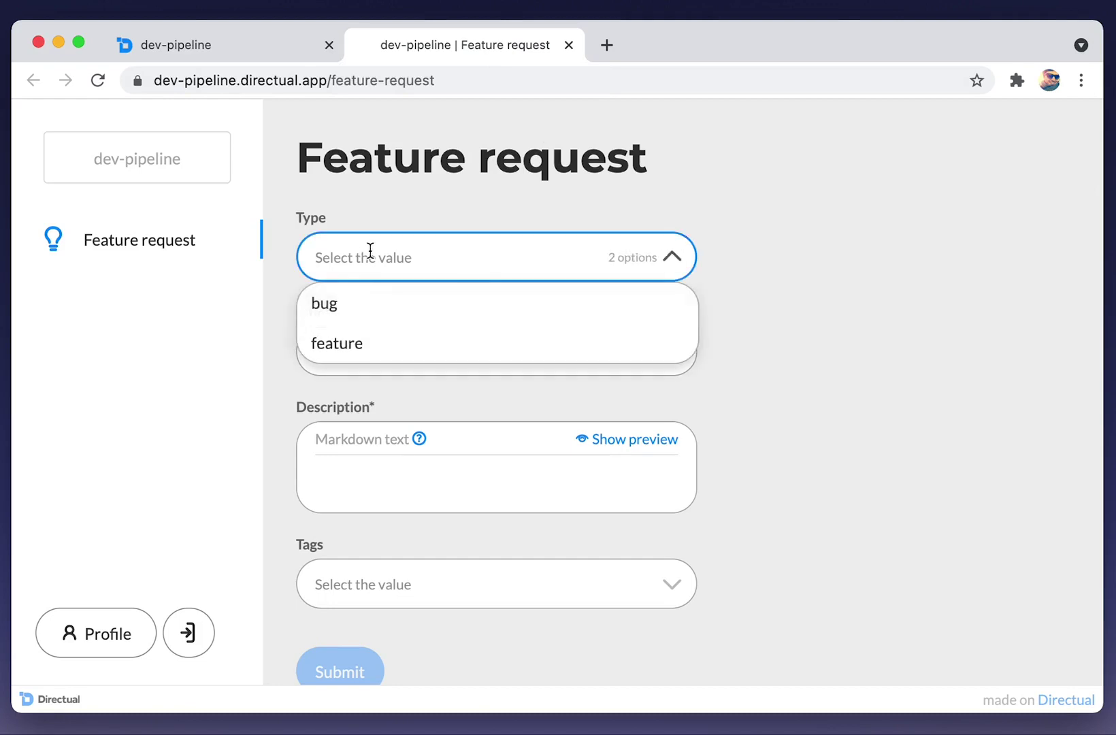
{"action": "left_click", "coordinate": [362, 304]}
{"action": "left_click", "coordinate": [373, 353]}
{"action": "type", "text": "Hello guys"}
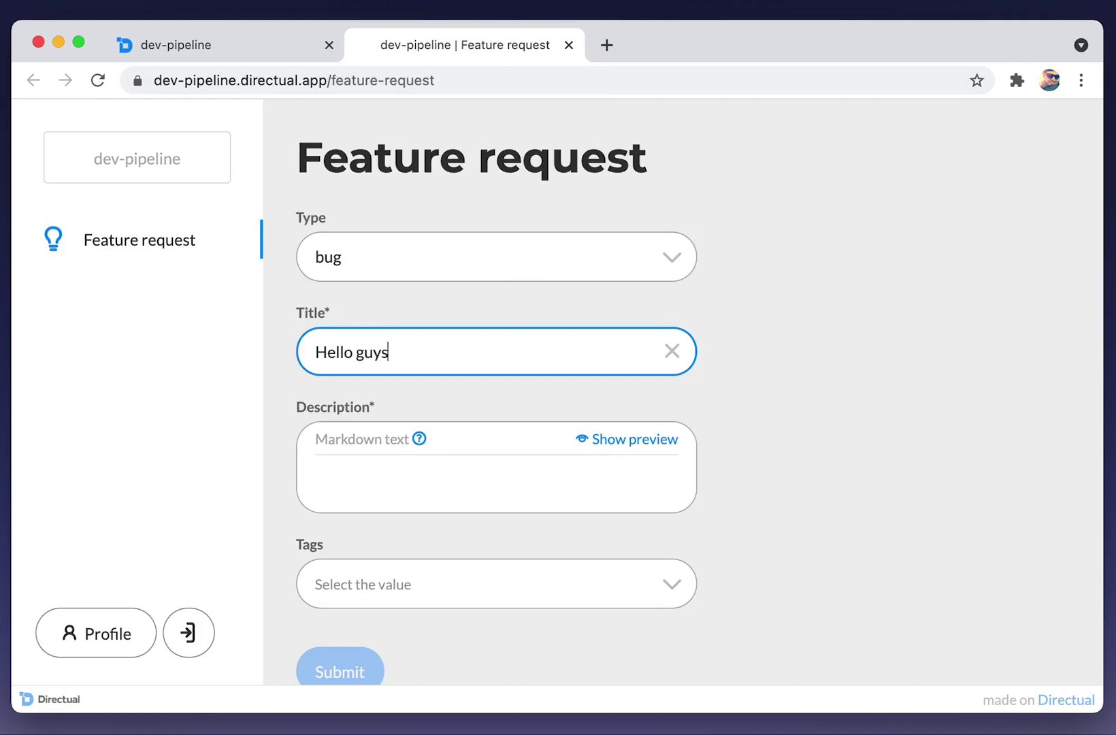
{"action": "left_click", "coordinate": [371, 483]}
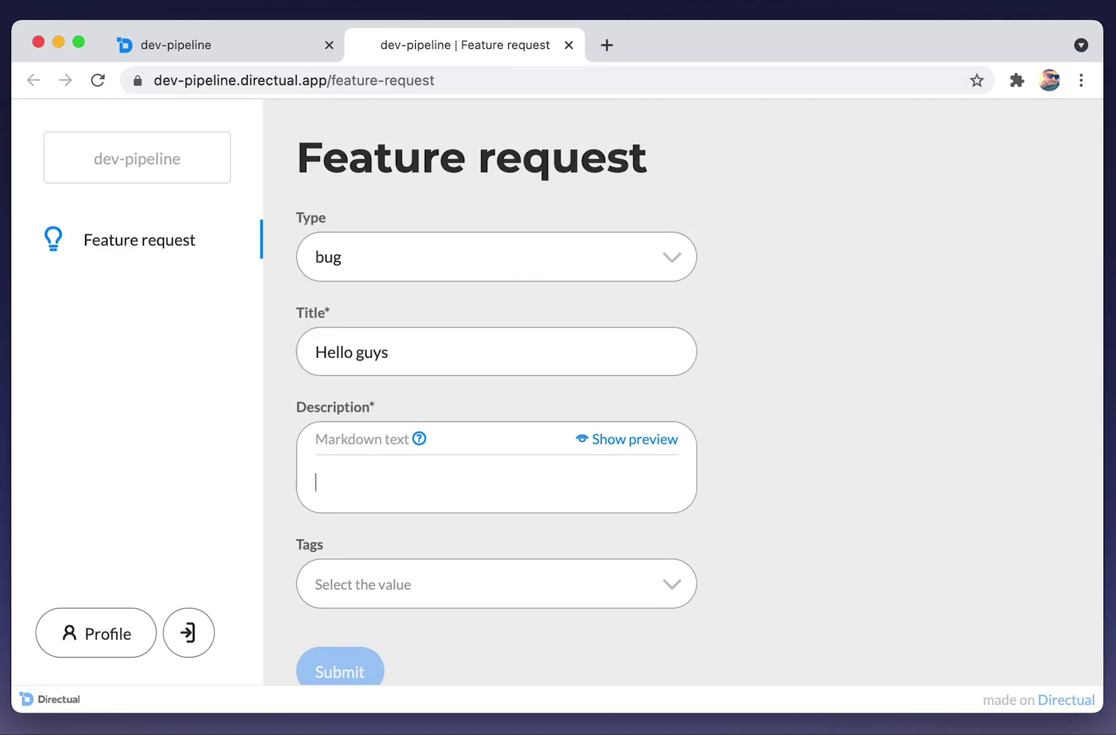
{"action": "type", "text": "Just test"}
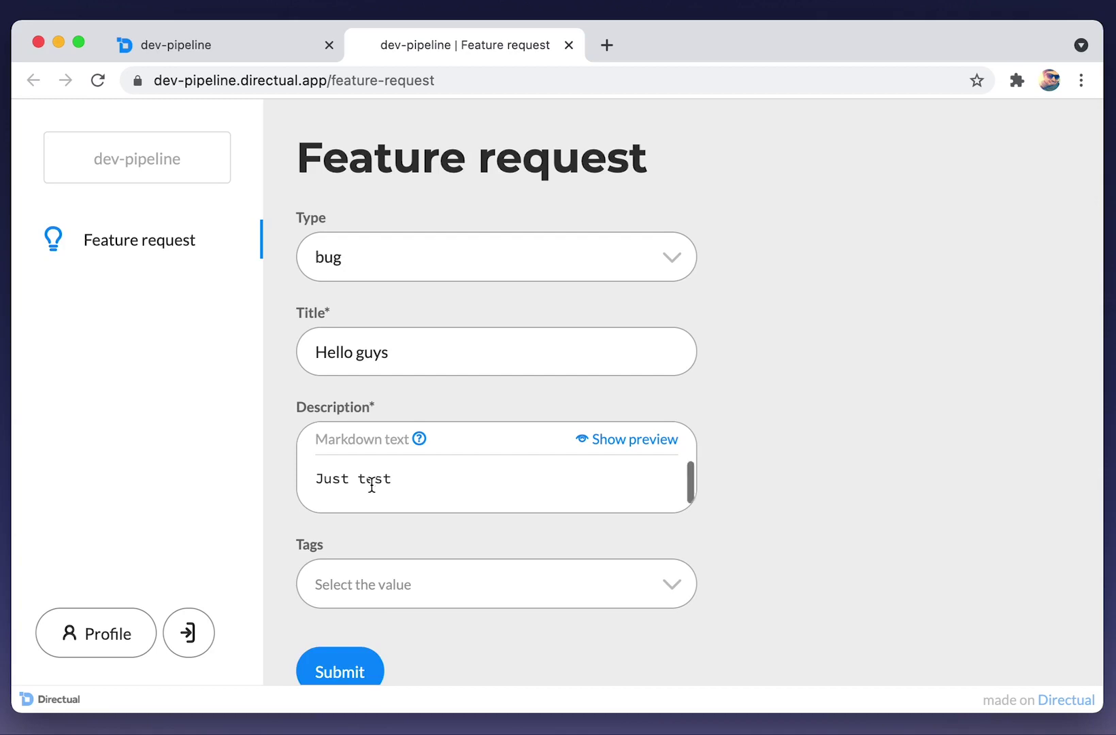
{"action": "left_click", "coordinate": [413, 584]}
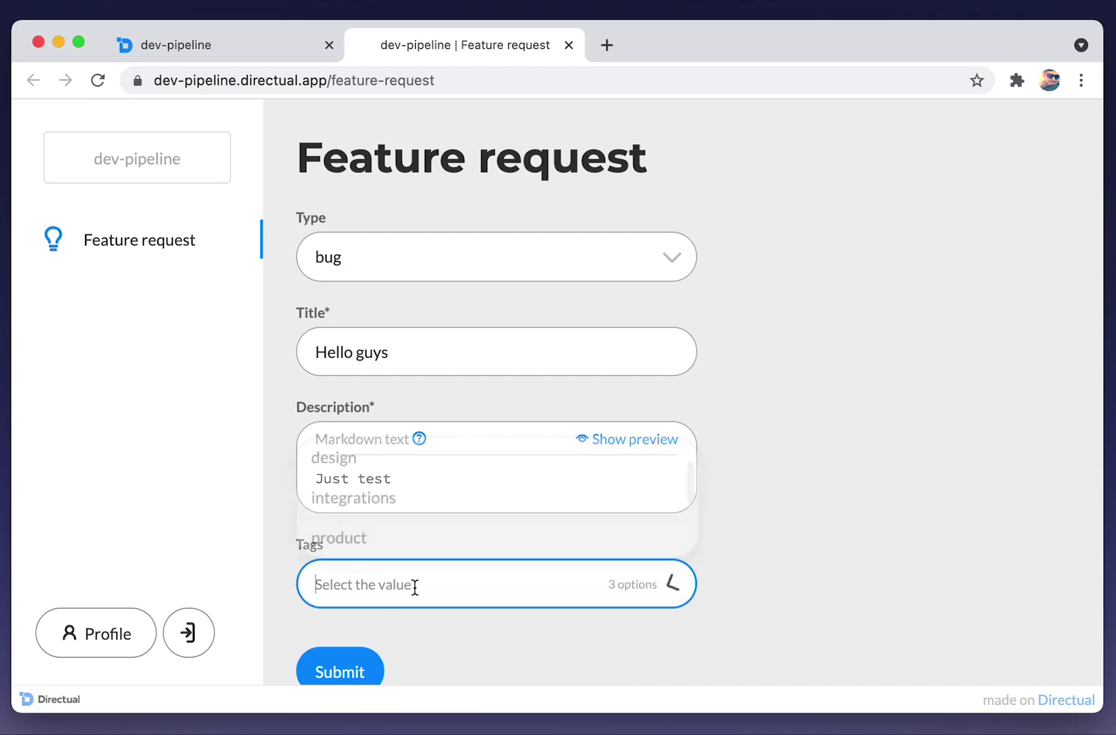
{"action": "left_click", "coordinate": [370, 500]}
{"action": "left_click", "coordinate": [354, 672]}
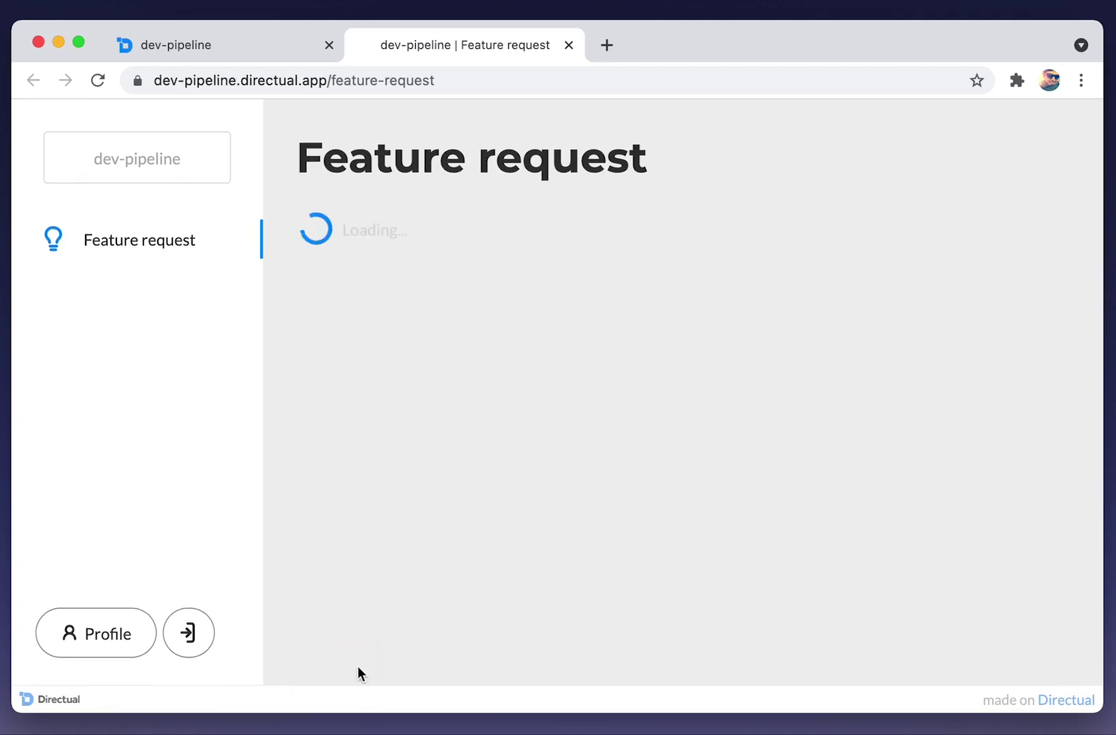
Back on the running scenario, reload and widen Scenario logs and expand the second ACTION entry.
{"action": "left_click", "coordinate": [207, 44]}
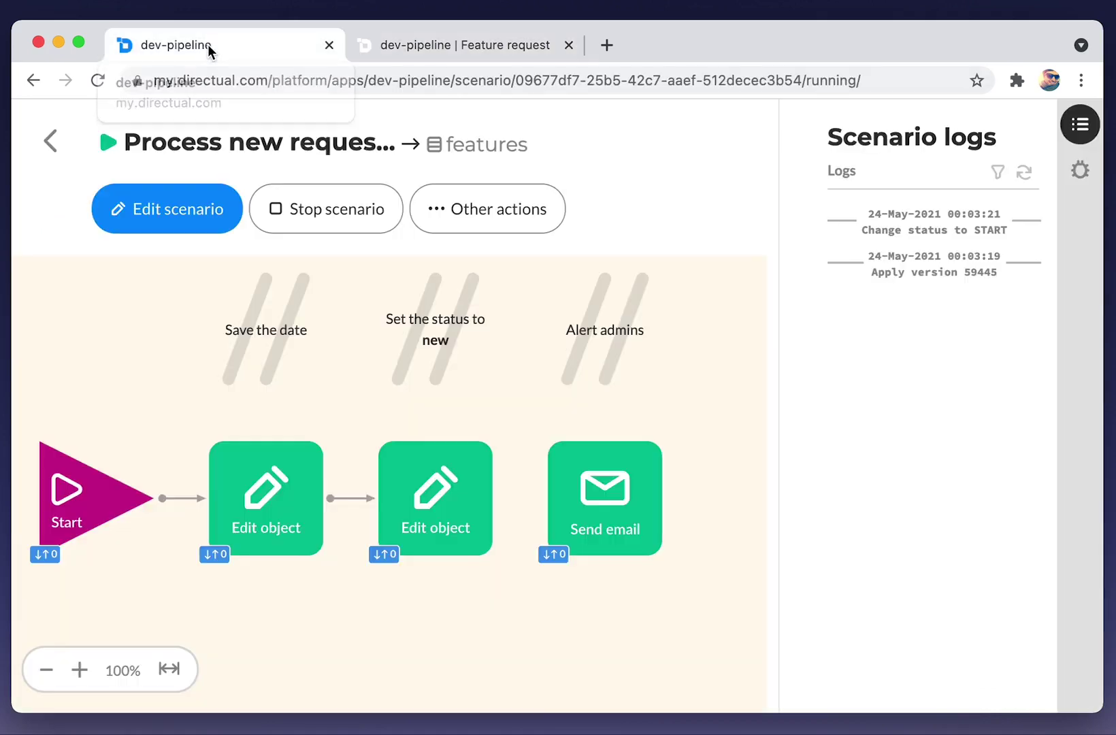
{"action": "left_click", "coordinate": [1029, 175]}
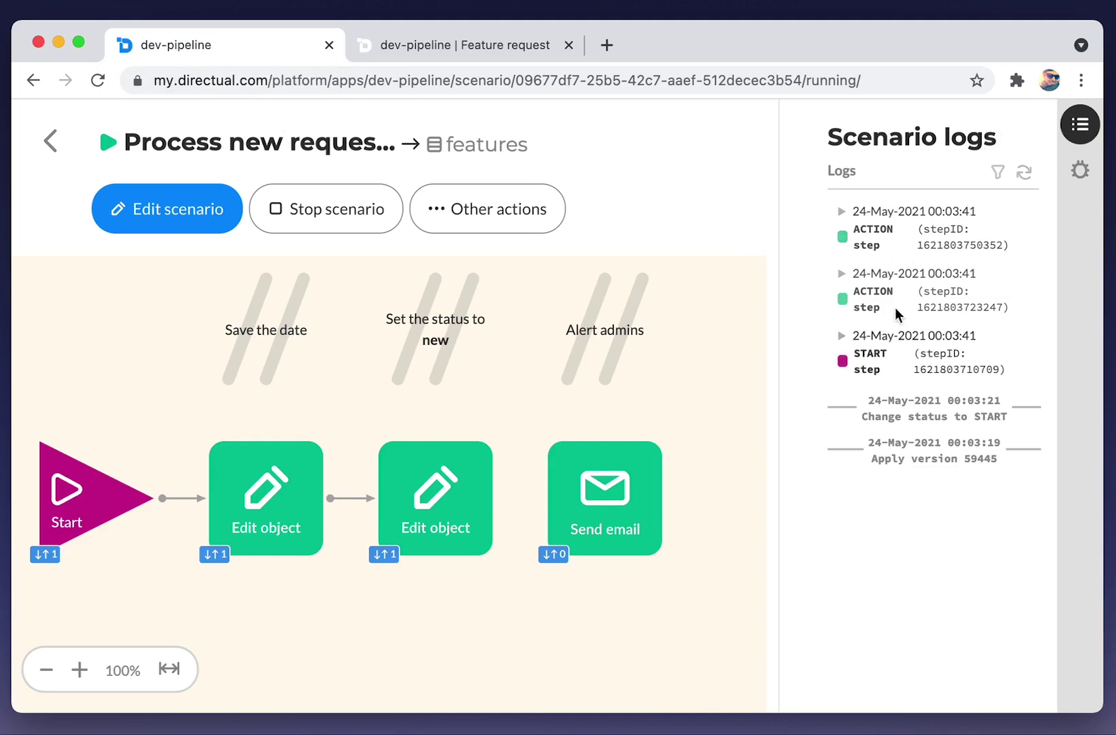
{"action": "left_click_drag", "start_coordinate": [774, 259], "coordinate": [700, 261]}
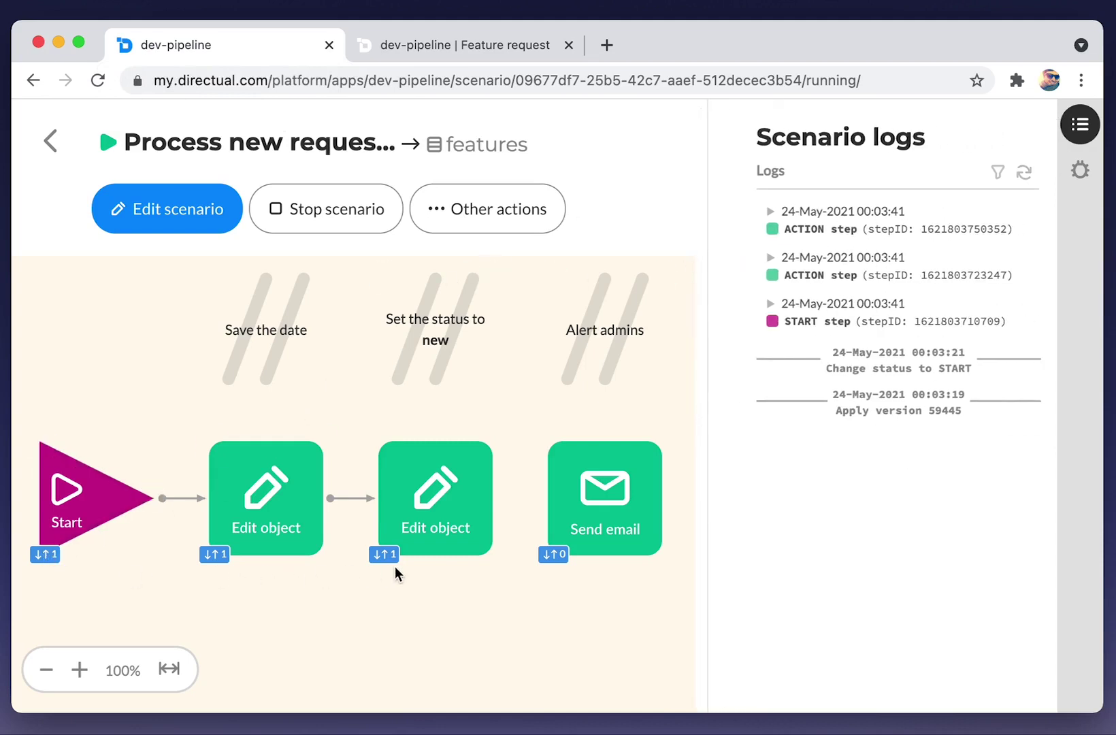
{"action": "left_click", "coordinate": [844, 274]}
Preview the Hello guys record to confirm its request date and new status, then return to All scenarios.
{"action": "left_click", "coordinate": [843, 297]}
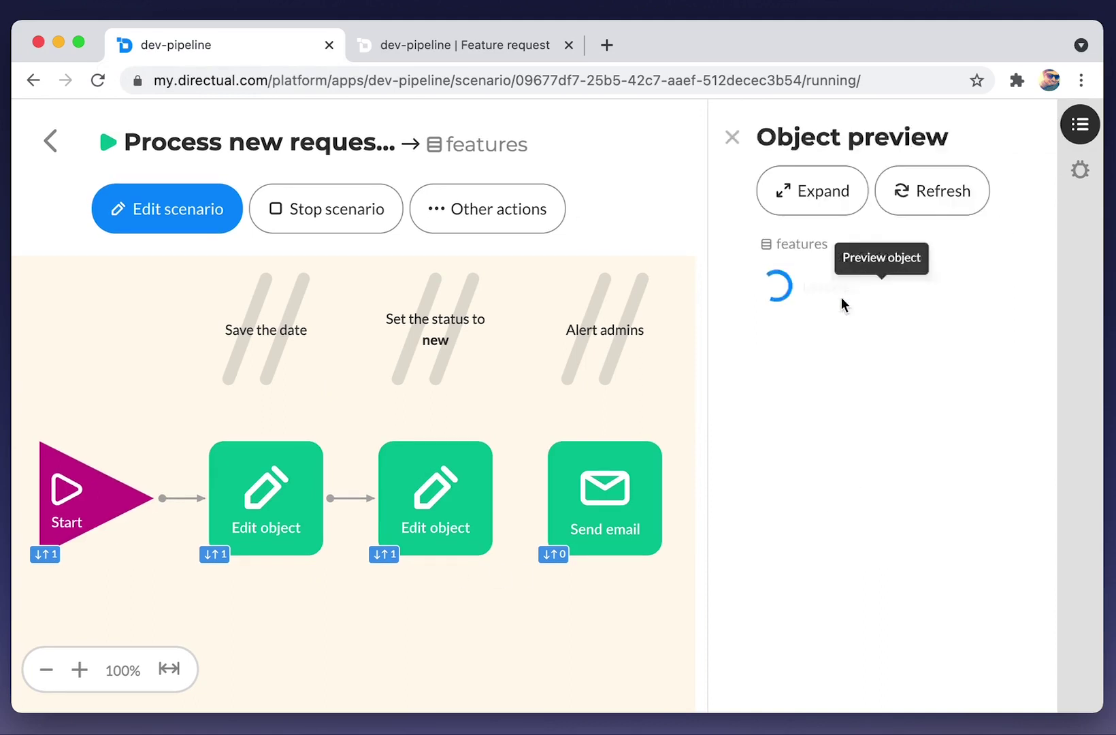
{"action": "scroll", "coordinate": [854, 361], "scroll_direction": "down", "scroll_amount": 3}
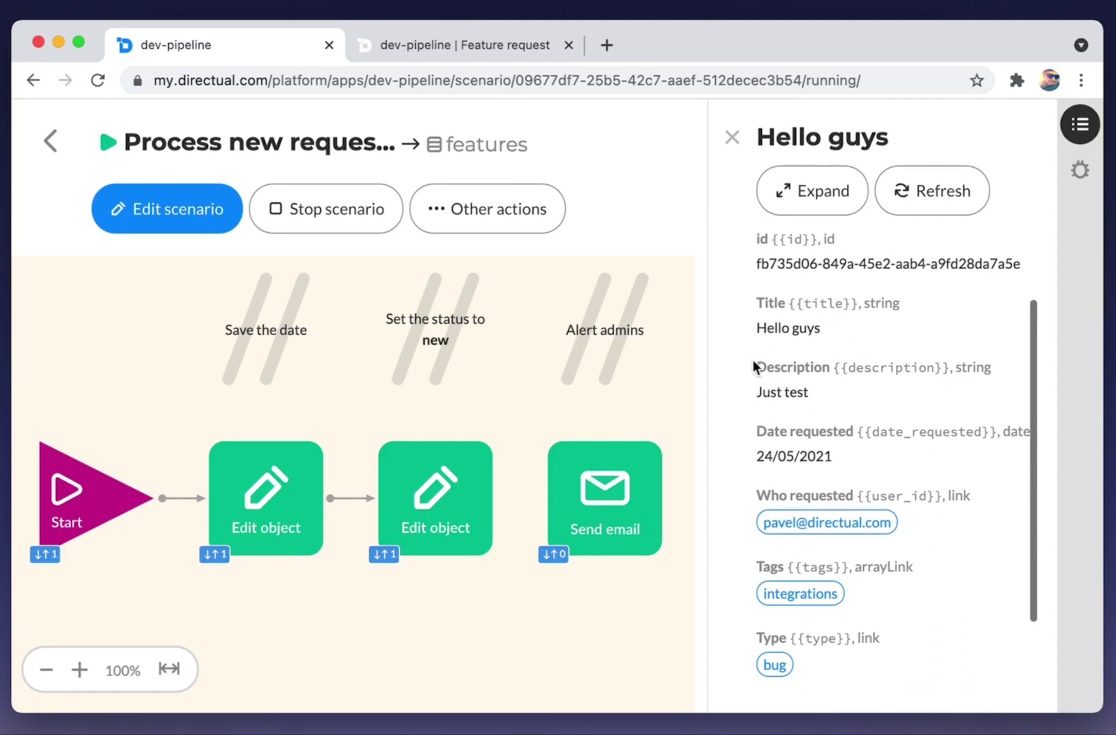
{"action": "scroll", "coordinate": [852, 370], "scroll_direction": "down", "scroll_amount": 3}
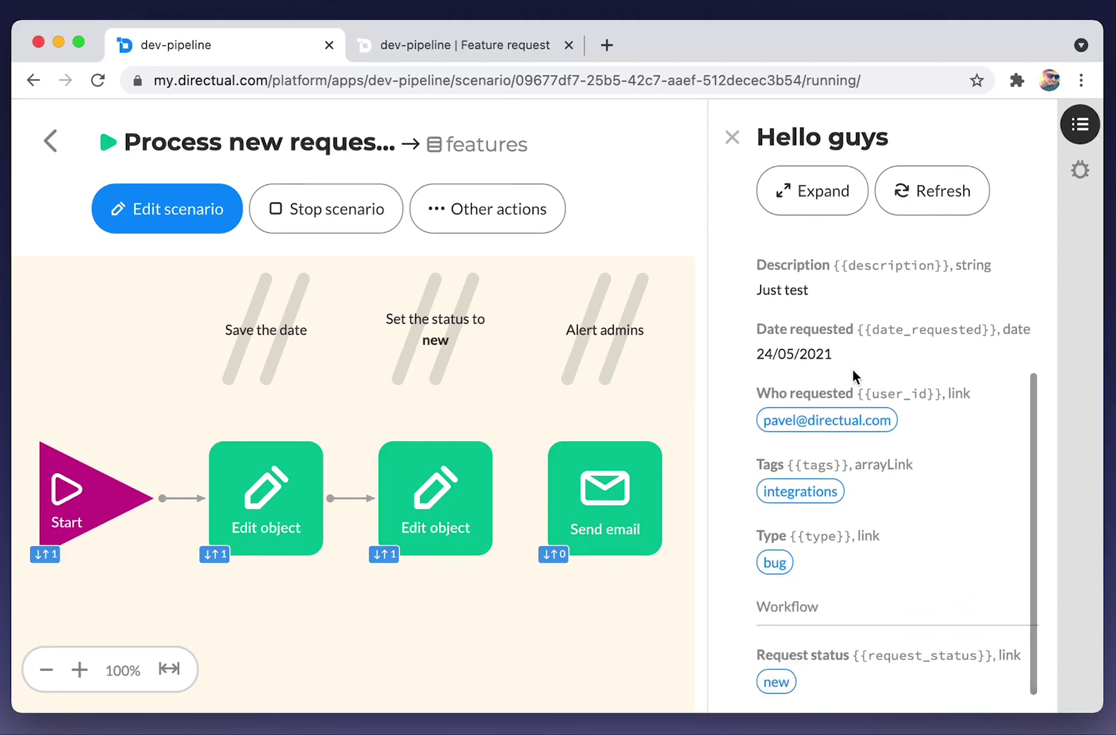
{"action": "scroll", "coordinate": [852, 369], "scroll_direction": "up", "scroll_amount": 6}
{"action": "scroll", "coordinate": [852, 369], "scroll_direction": "down", "scroll_amount": 5}
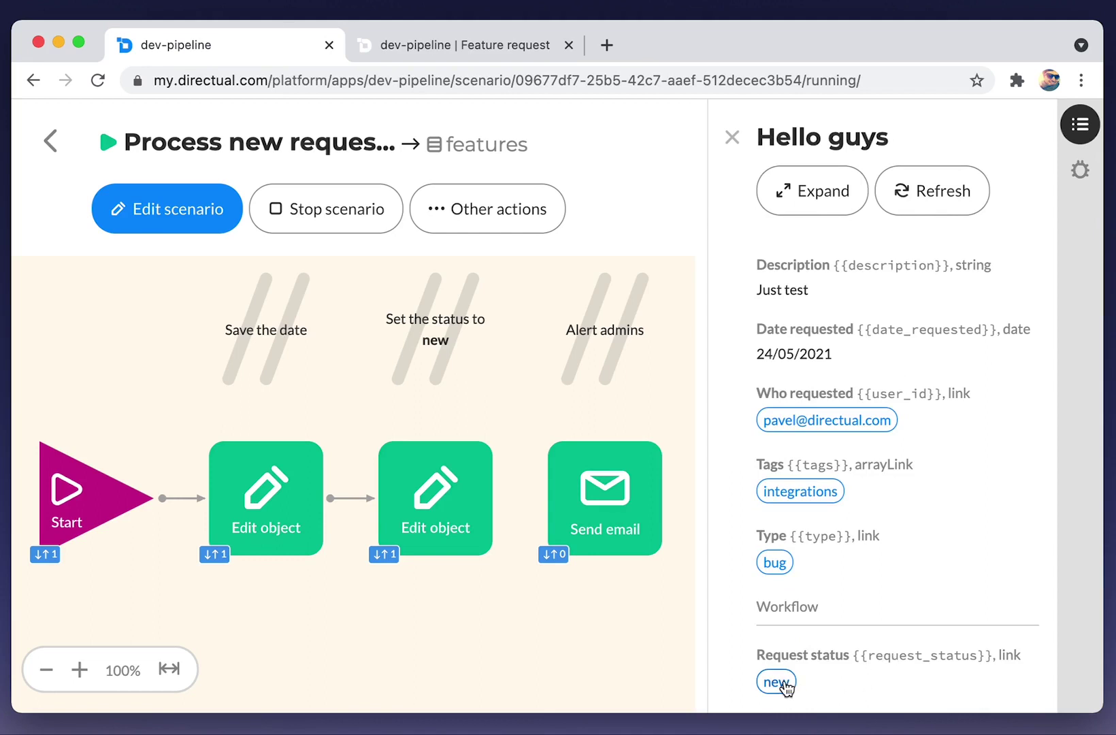
{"action": "scroll", "coordinate": [907, 545], "scroll_direction": "up", "scroll_amount": 3}
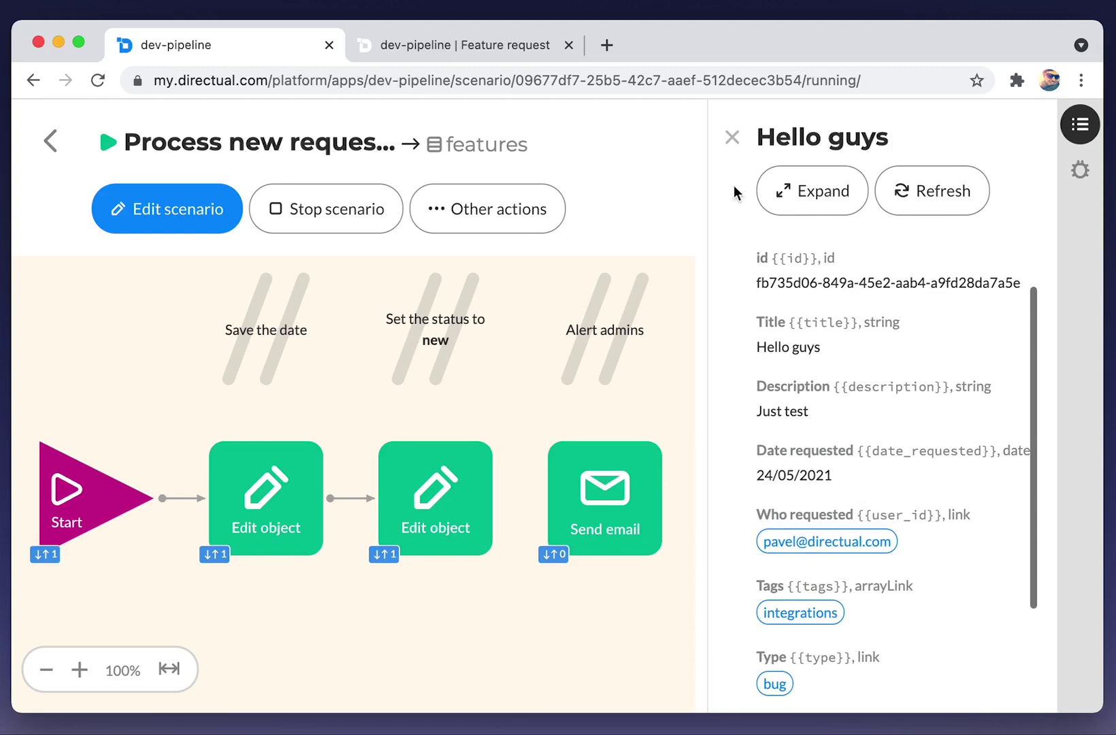
{"action": "left_click", "coordinate": [731, 141]}
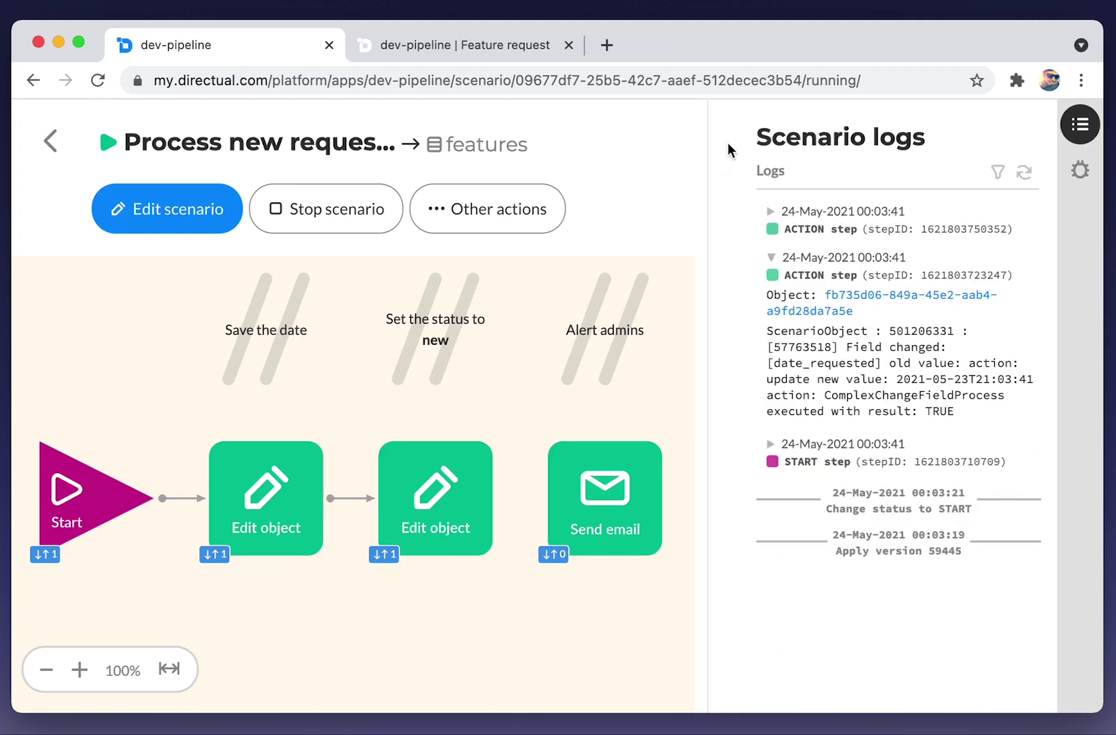
{"action": "left_click", "coordinate": [50, 144]}
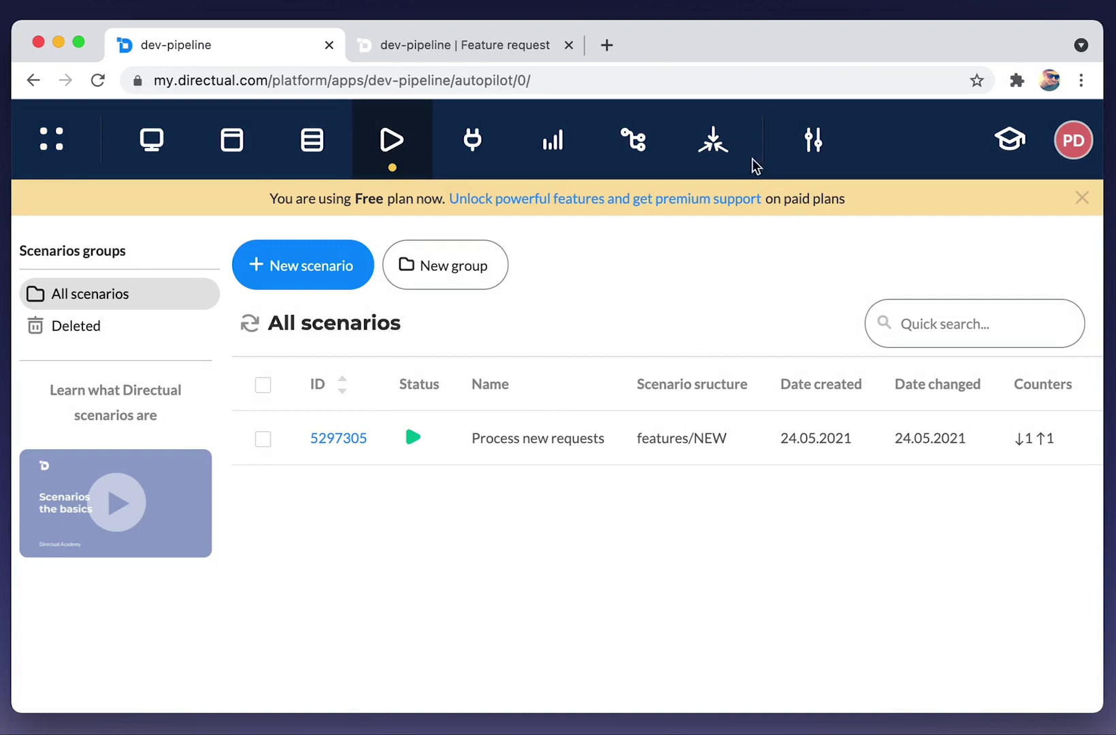
Add a Gmail email gate with the sender account's address and password, then check it; it fails.
{"action": "left_click", "coordinate": [729, 149]}
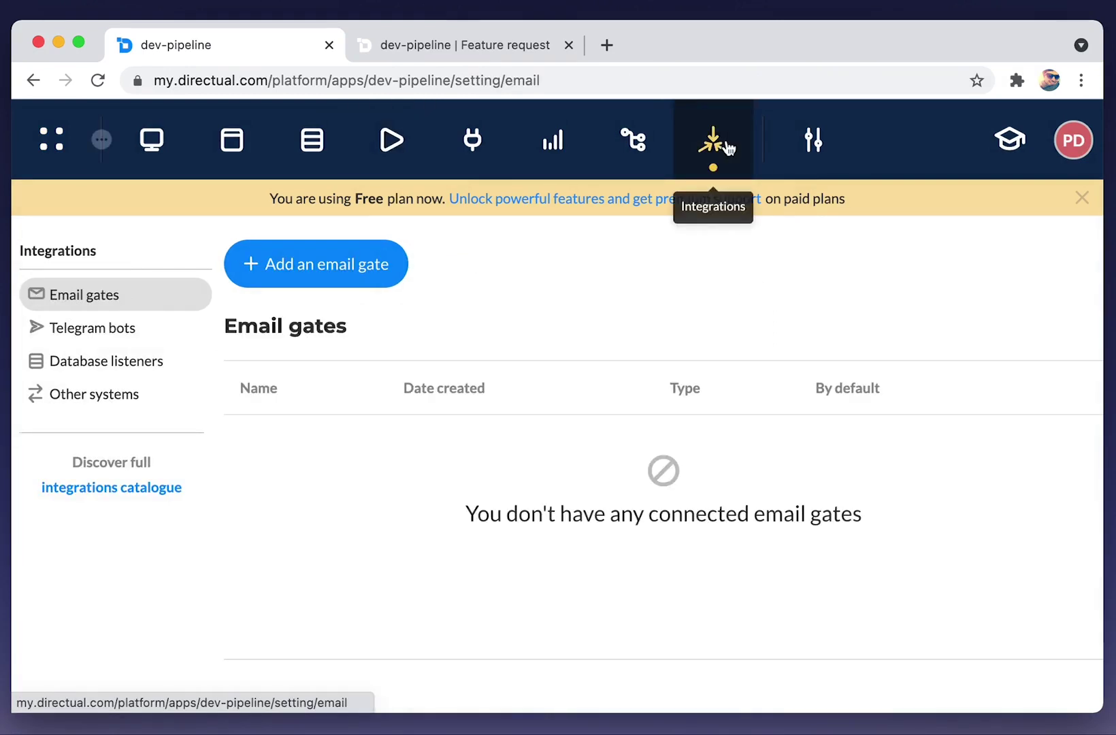
{"action": "left_click", "coordinate": [336, 284]}
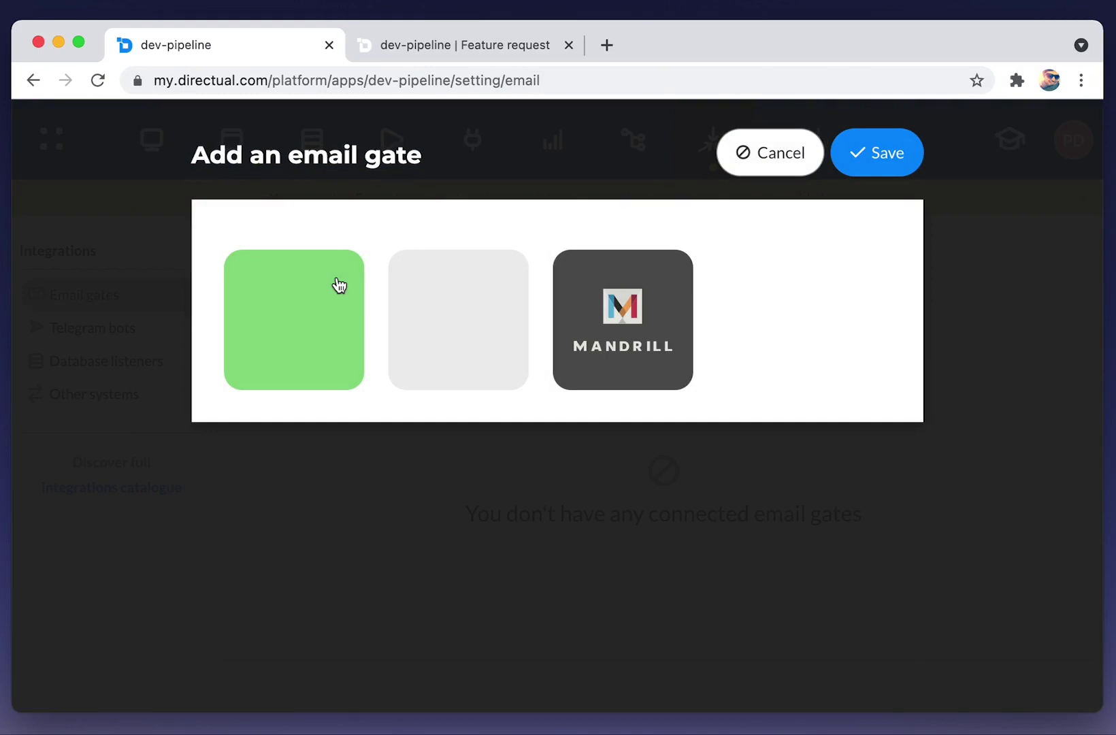
{"action": "left_click", "coordinate": [429, 325]}
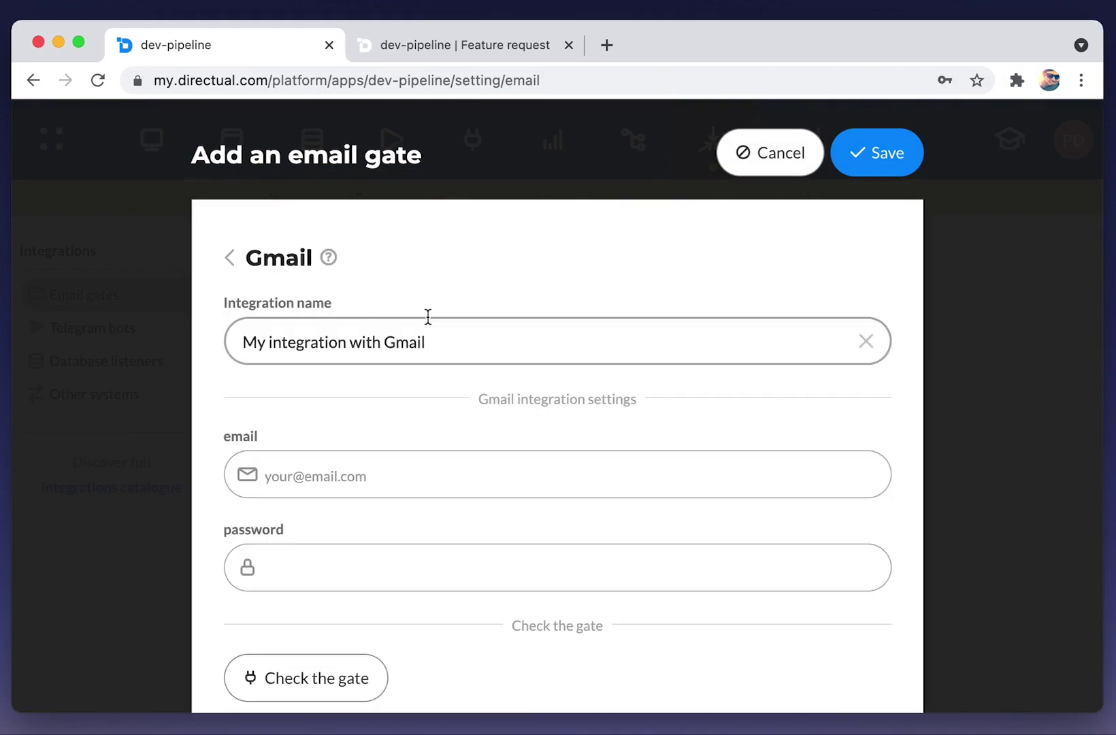
{"action": "scroll", "coordinate": [361, 386], "scroll_direction": "down", "scroll_amount": 1}
{"action": "left_click", "coordinate": [315, 436]}
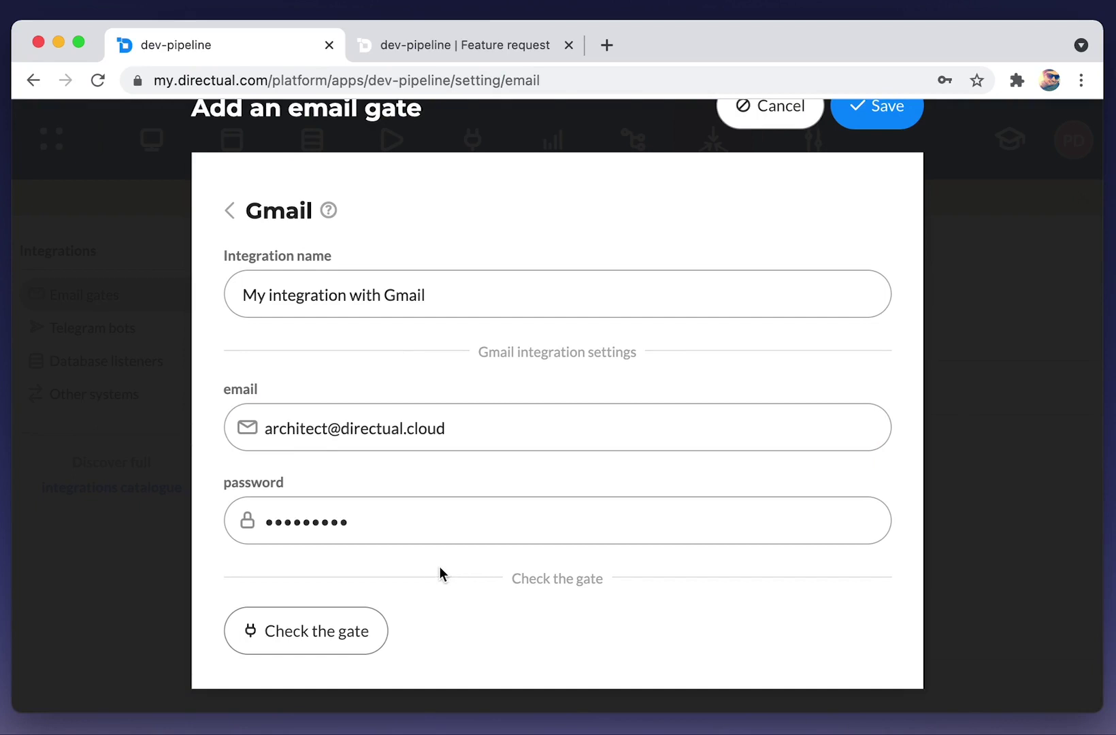
{"action": "left_click", "coordinate": [347, 640]}
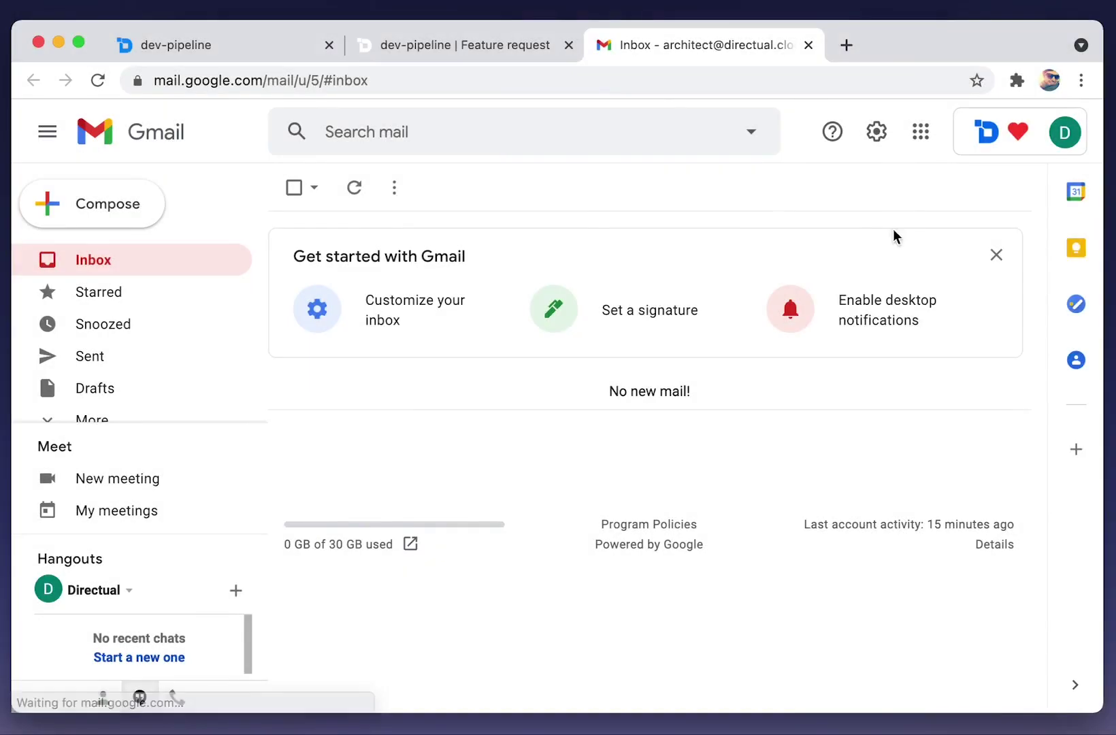
Turn Allow less secure apps ON in Google Account Security, then return to the Directual tab.
{"action": "left_click", "coordinate": [1065, 133]}
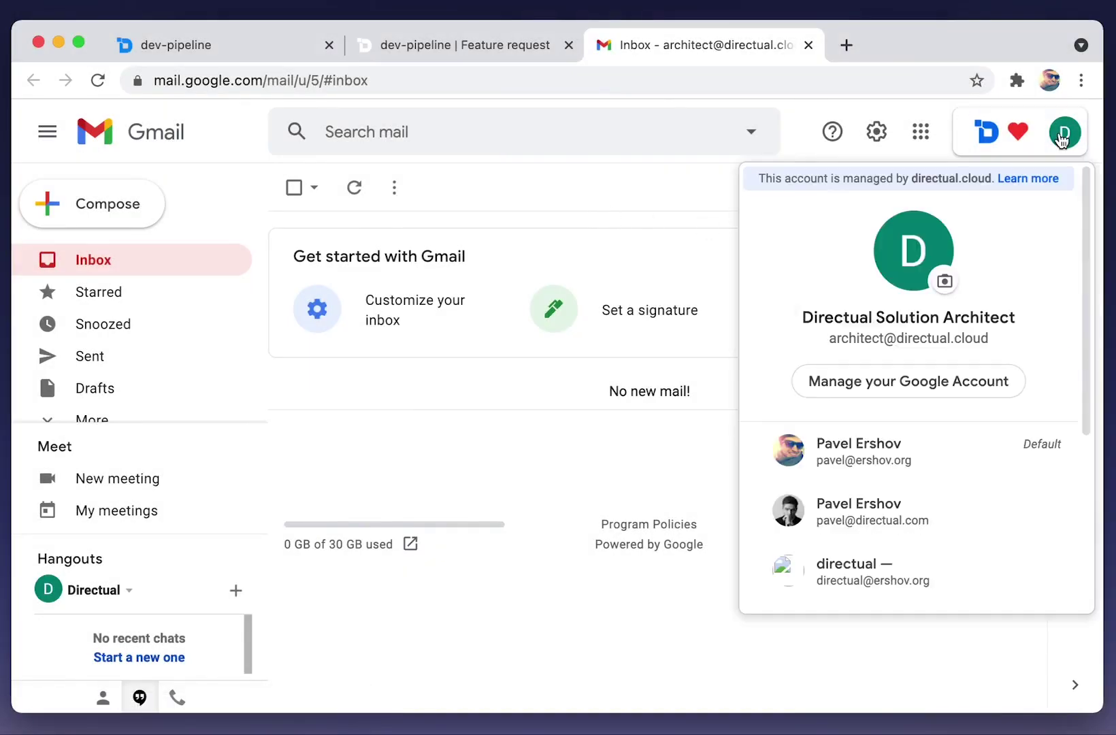
{"action": "left_click", "coordinate": [905, 383]}
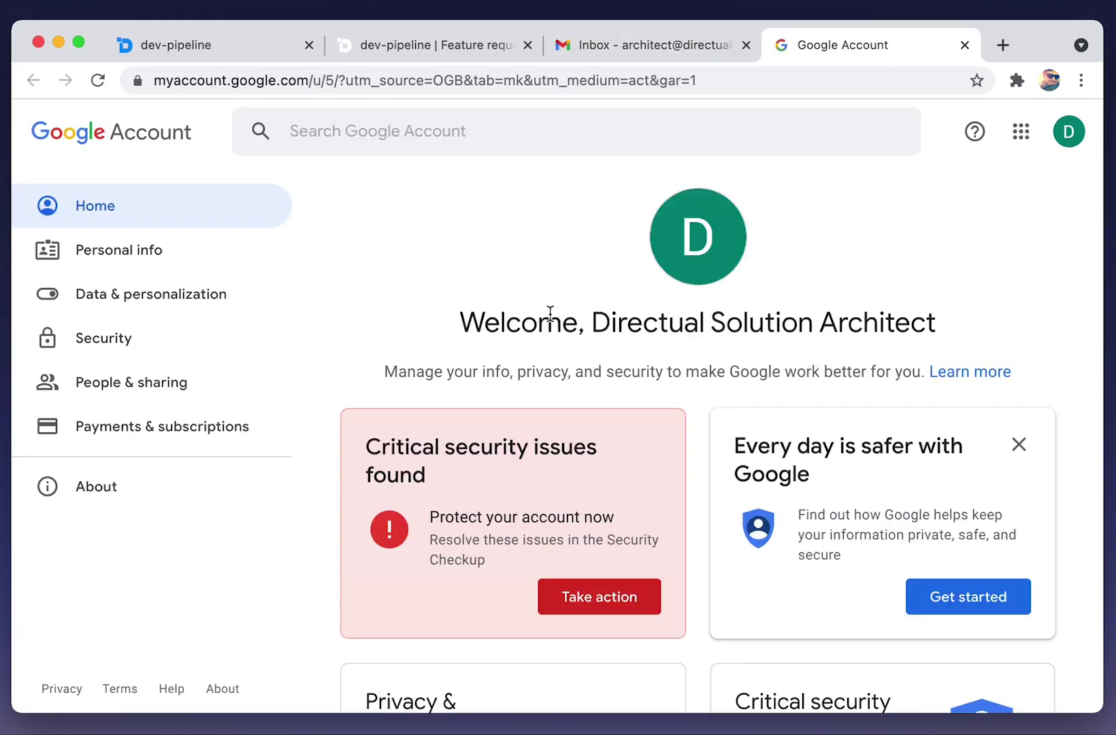
{"action": "left_click", "coordinate": [135, 334]}
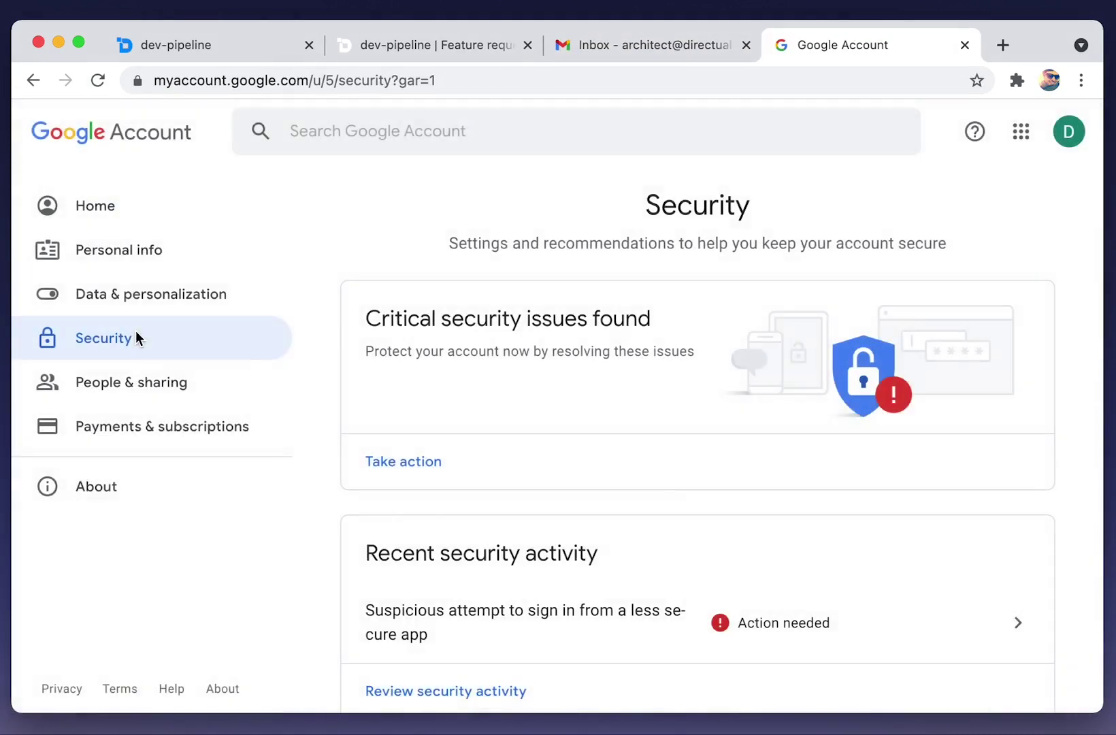
{"action": "scroll", "coordinate": [593, 404], "scroll_direction": "down", "scroll_amount": 15}
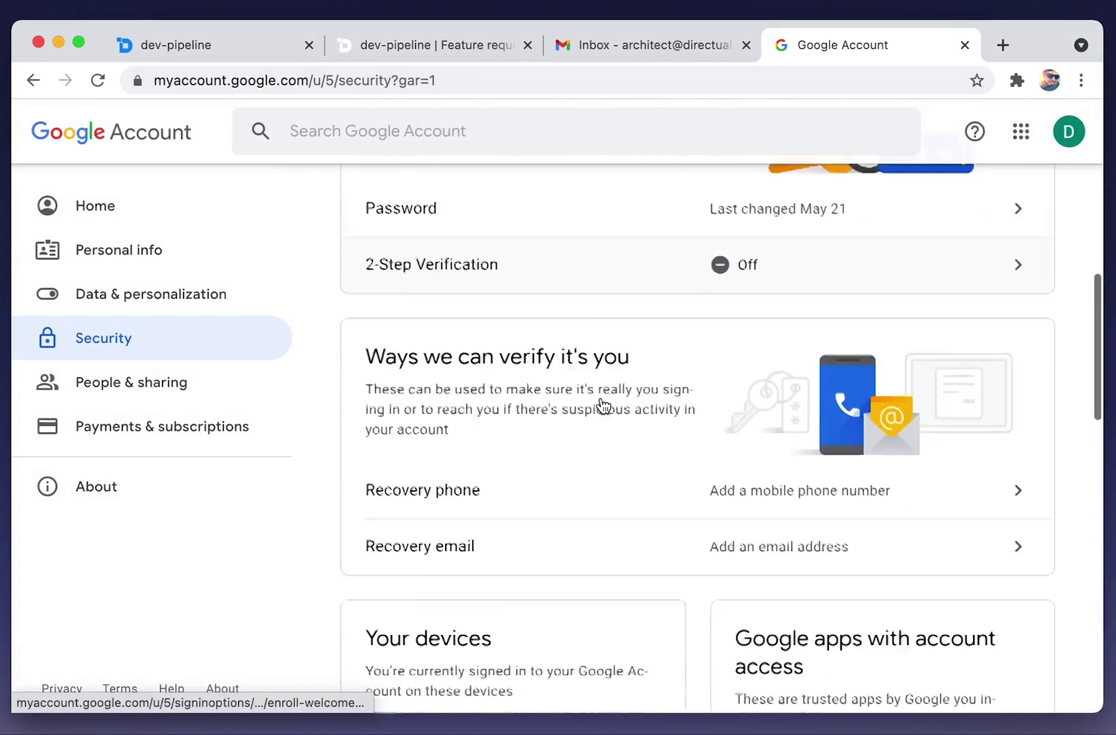
{"action": "scroll", "coordinate": [604, 407], "scroll_direction": "down", "scroll_amount": 6}
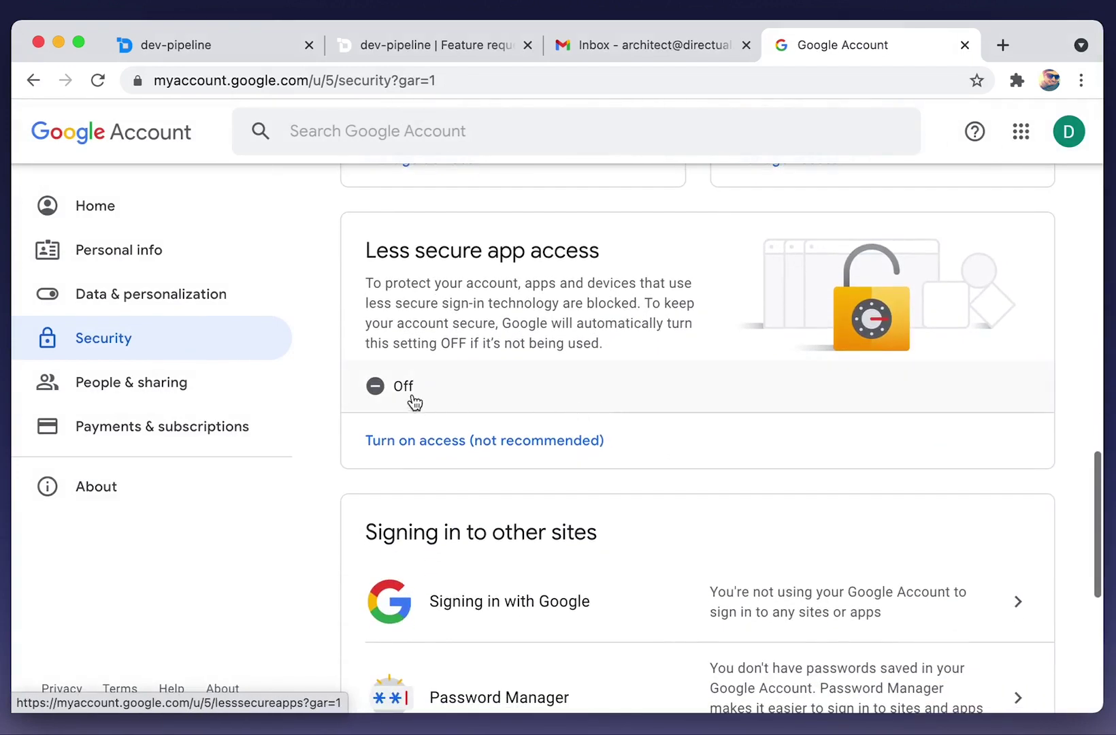
{"action": "left_click", "coordinate": [398, 390]}
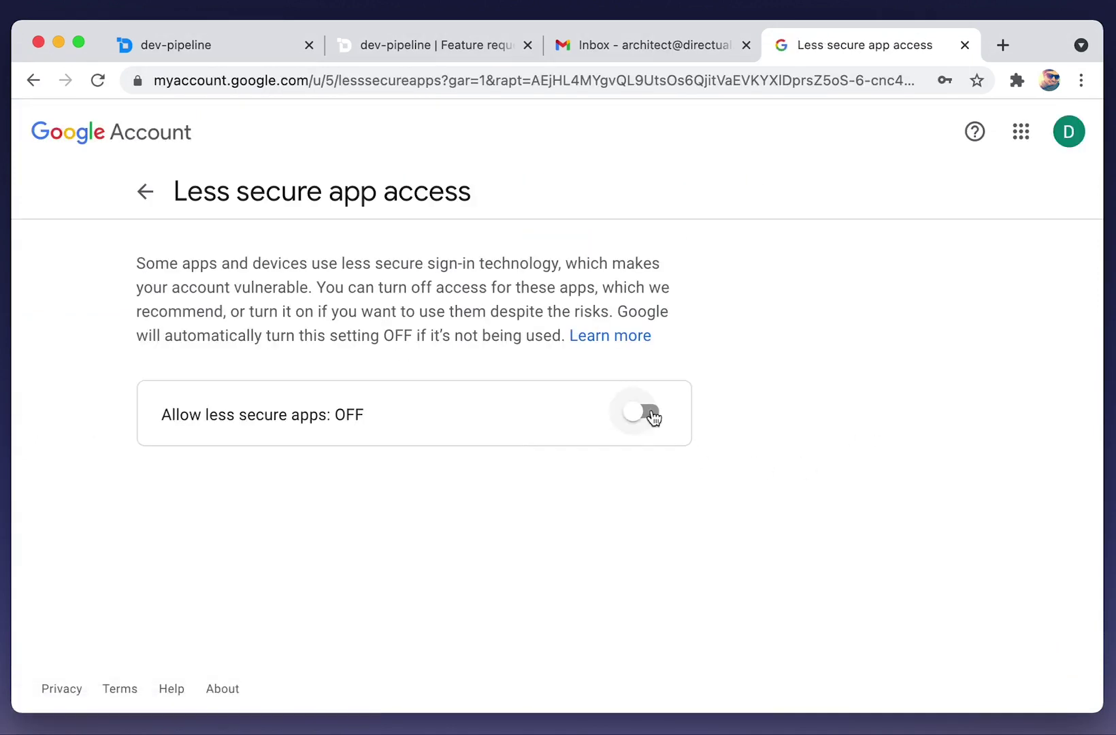
{"action": "left_click", "coordinate": [645, 415]}
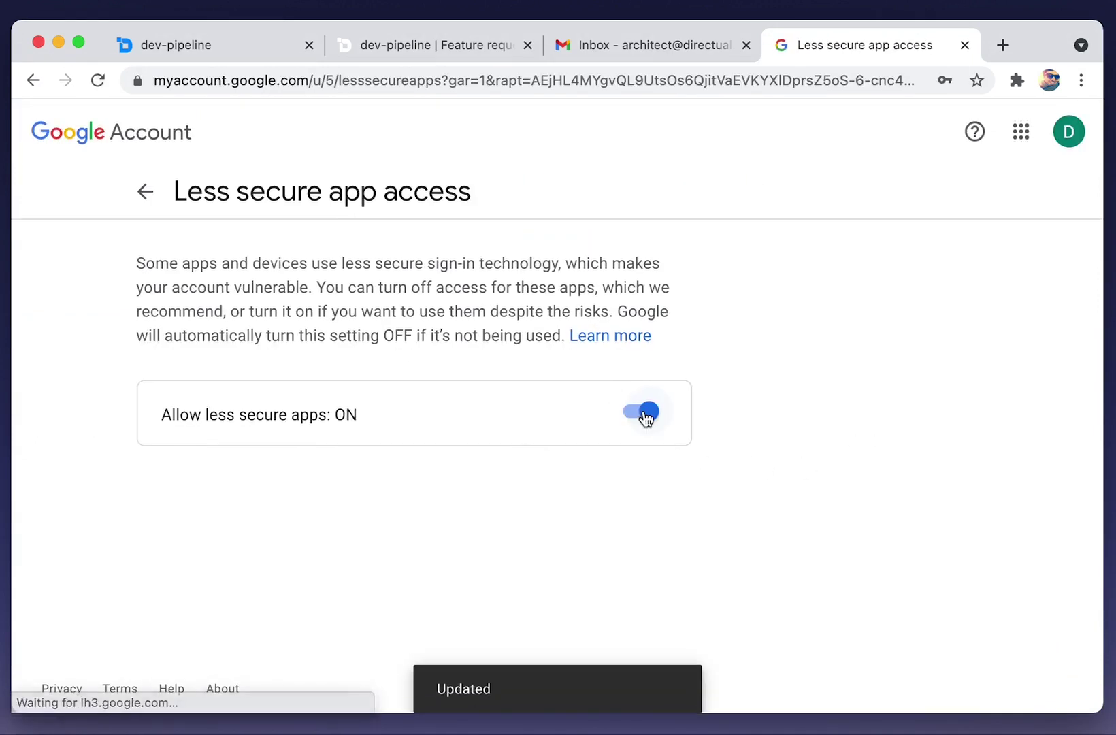
{"action": "left_click", "coordinate": [403, 43]}
Recheck the Gmail gate until 'The gate works!' appears, then save it as My integration with Gmail.
{"action": "left_click", "coordinate": [196, 46]}
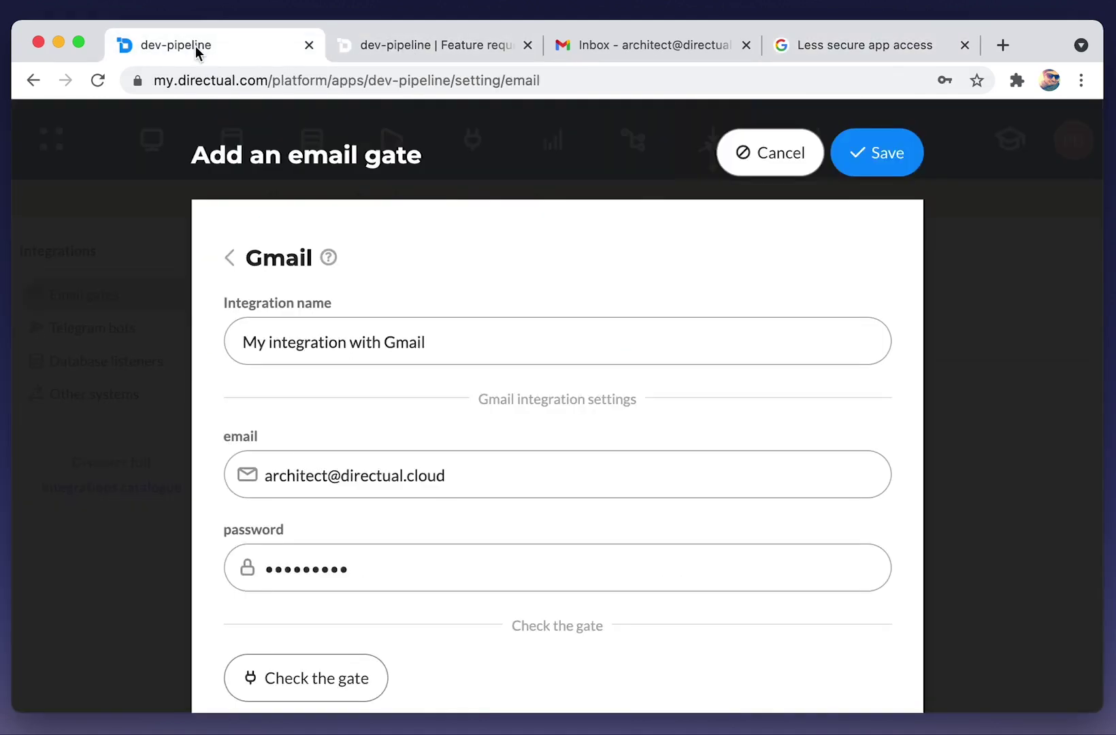
{"action": "scroll", "coordinate": [376, 616], "scroll_direction": "down", "scroll_amount": 3}
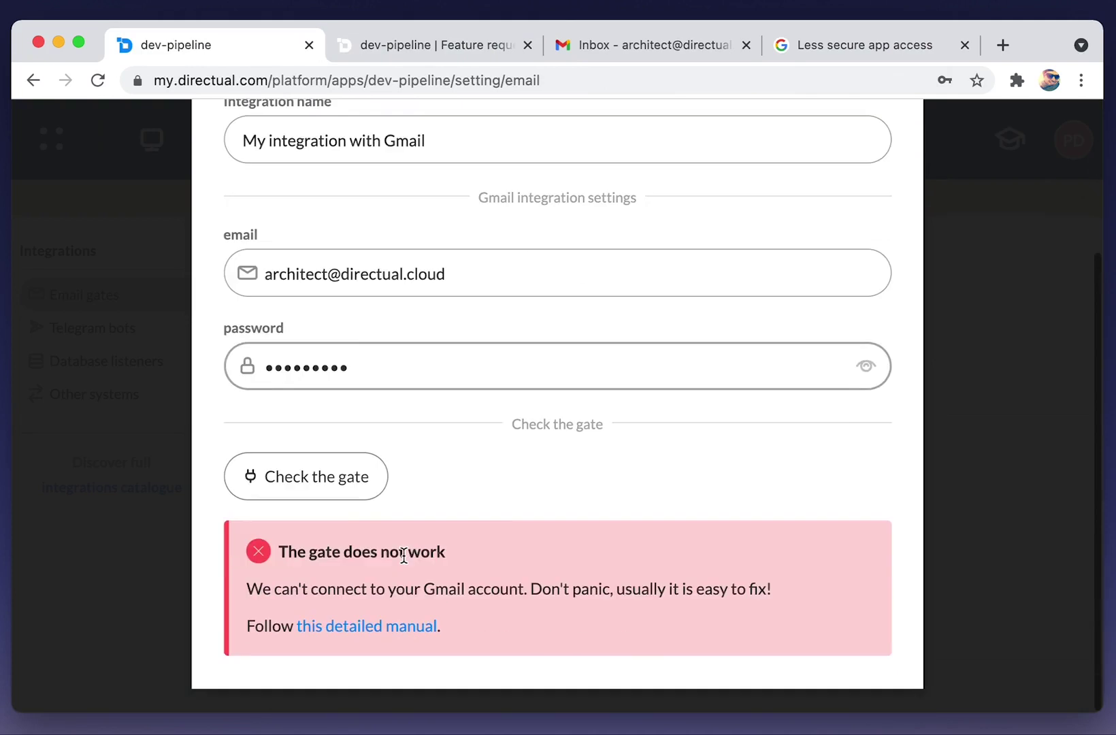
{"action": "left_click", "coordinate": [345, 488]}
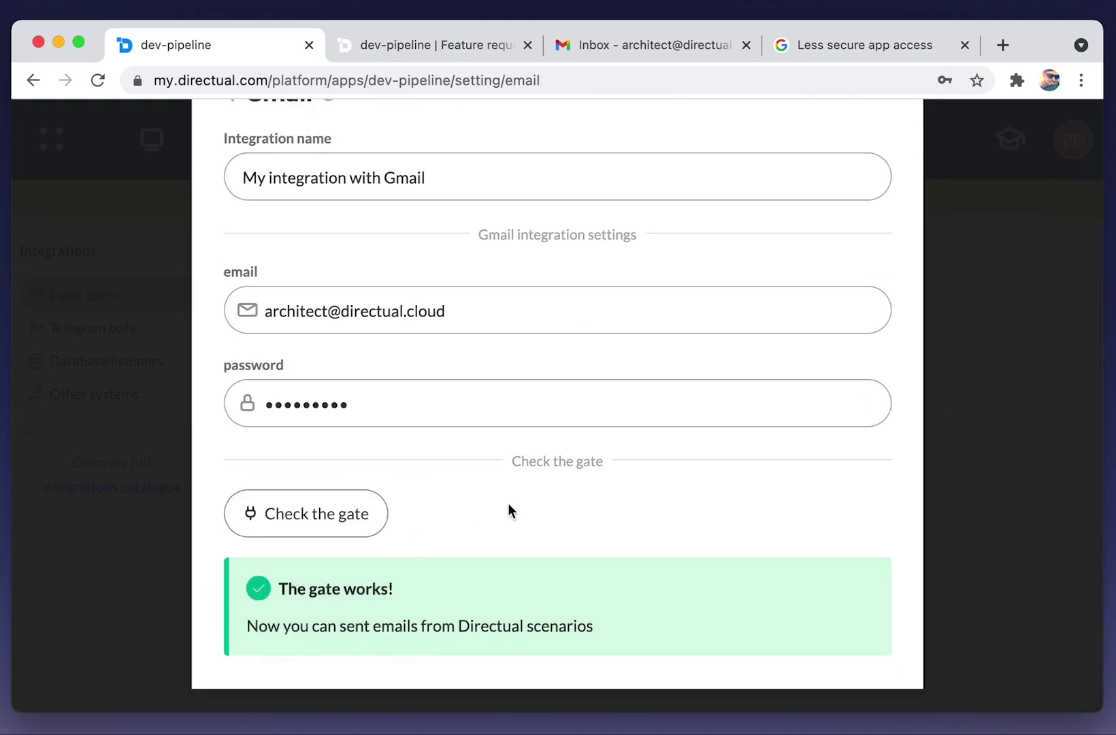
{"action": "scroll", "coordinate": [509, 510], "scroll_direction": "up", "scroll_amount": 3}
{"action": "left_click", "coordinate": [875, 166]}
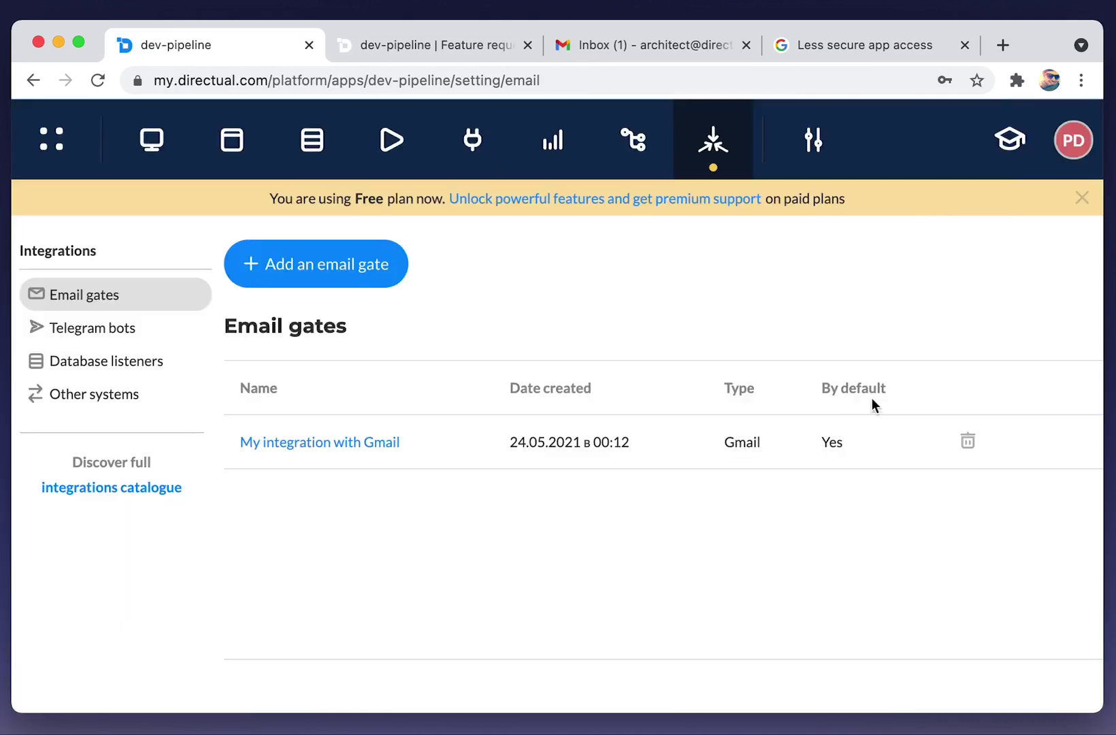
{"action": "left_click", "coordinate": [392, 143]}
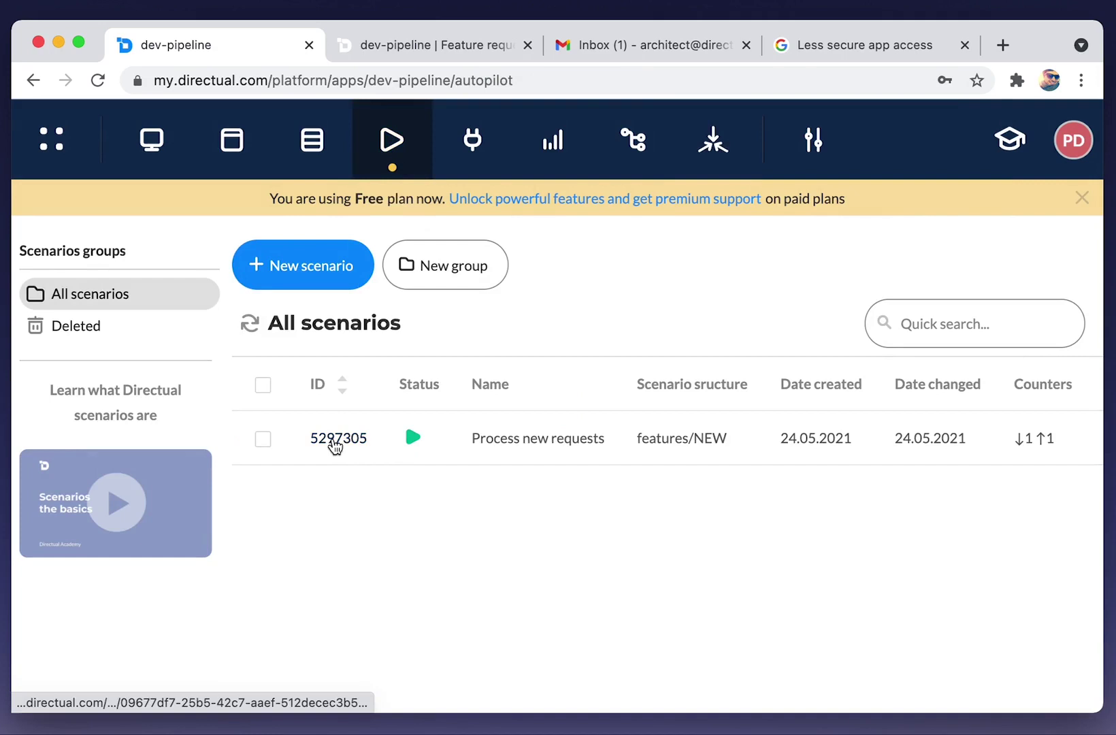
Open Process new requests as a draft and connect the second Edit object step to Send email.
{"action": "left_click", "coordinate": [335, 443]}
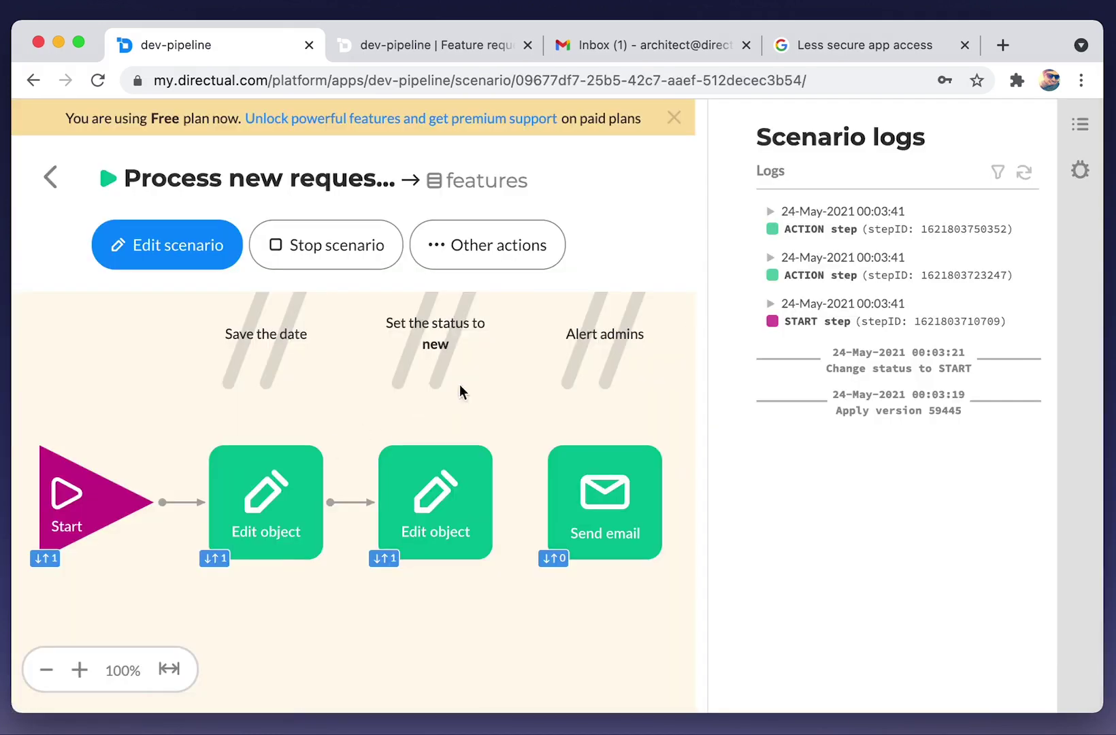
{"action": "left_click", "coordinate": [187, 266]}
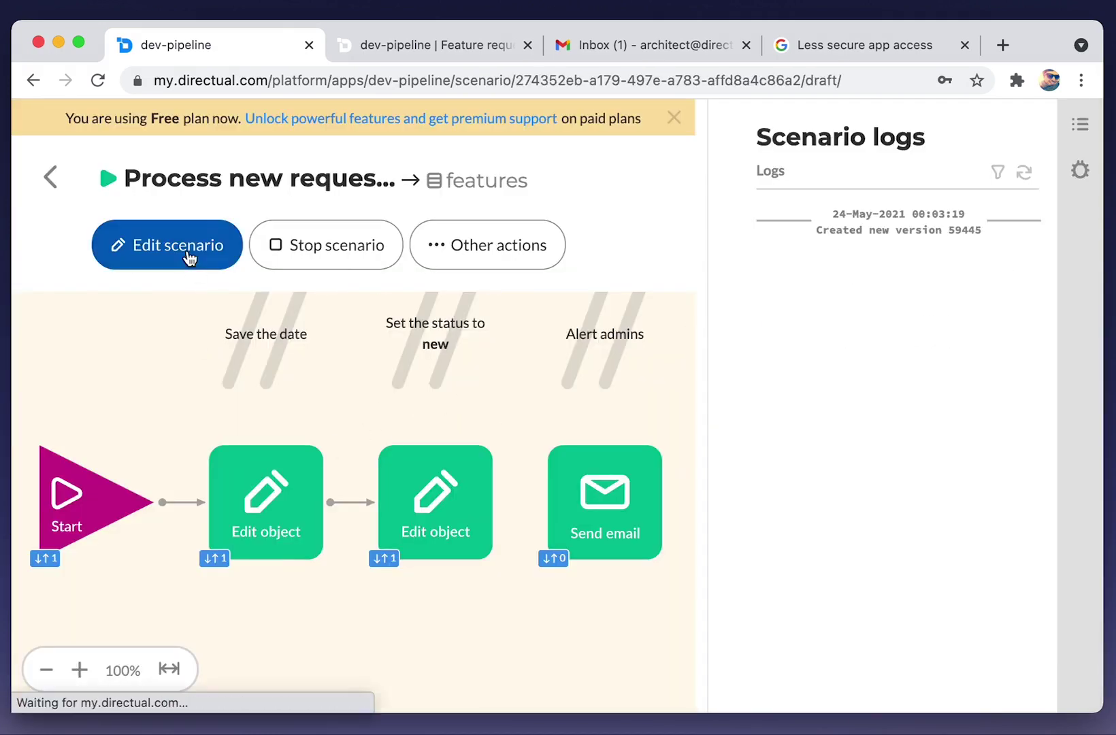
{"action": "left_click", "coordinate": [674, 118]}
{"action": "mouse_move", "coordinate": [492, 469]}
{"action": "left_click_drag", "start_coordinate": [492, 470], "coordinate": [594, 474]}
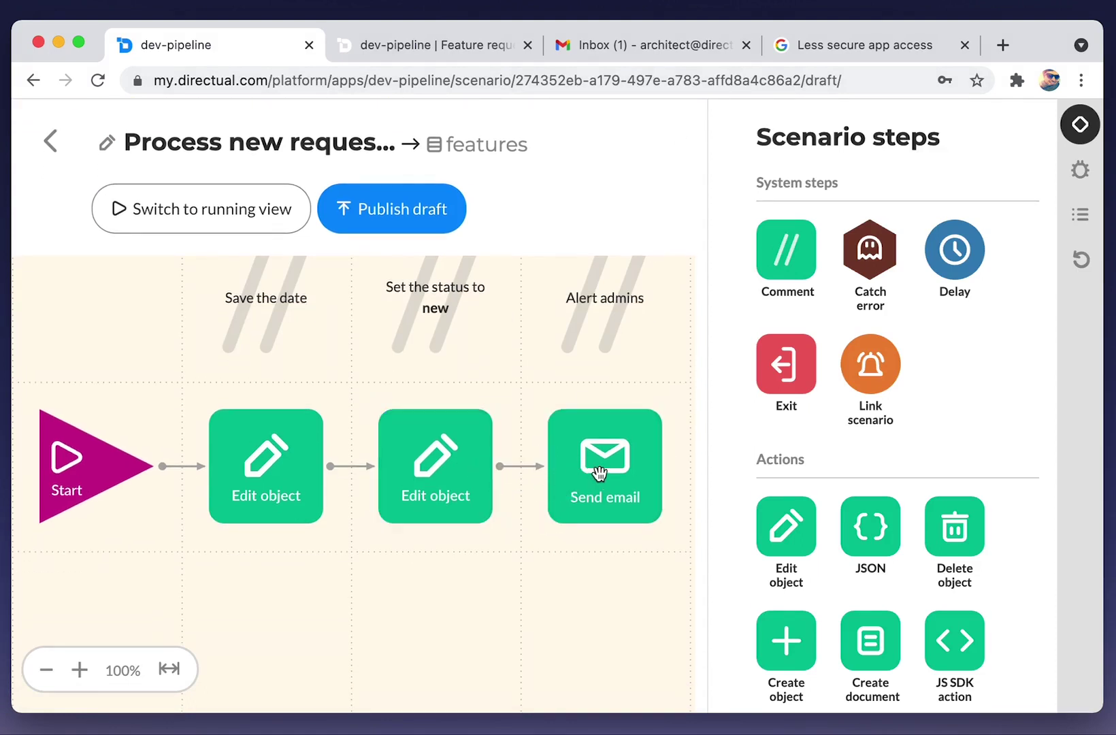
{"action": "left_click", "coordinate": [594, 475]}
Send the alert to a fixed Email address recipient, enter the admin's address, and save the step.
{"action": "left_click", "coordinate": [338, 285]}
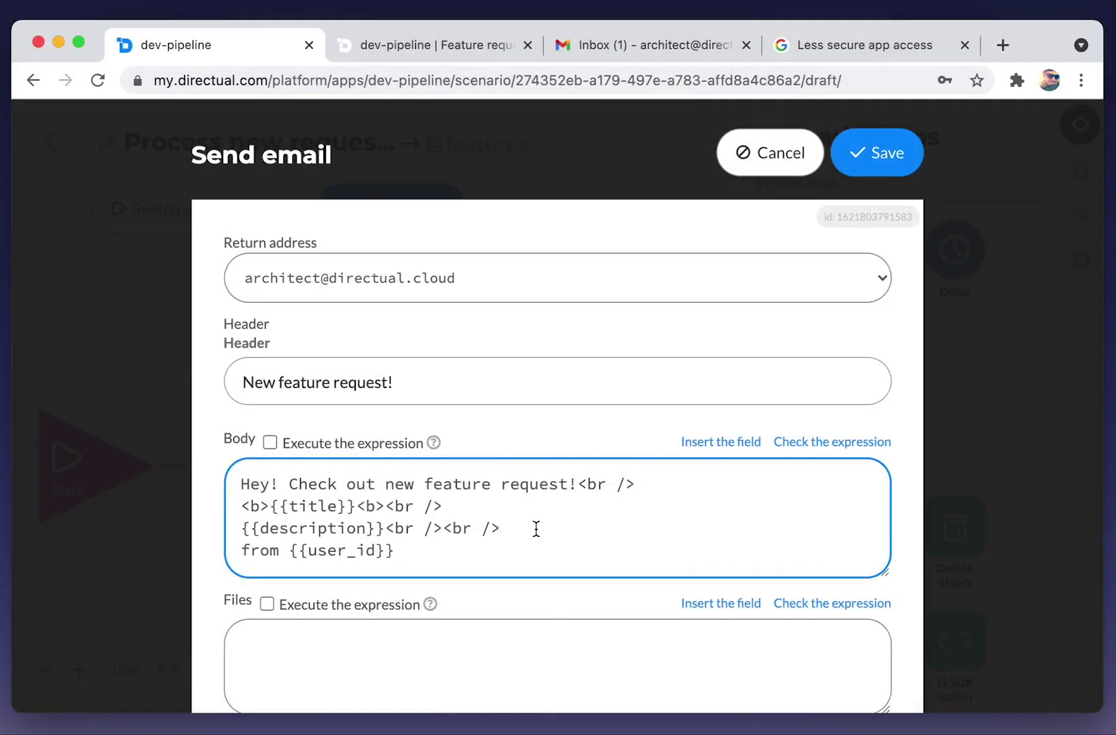
{"action": "scroll", "coordinate": [546, 597], "scroll_direction": "down", "scroll_amount": 5}
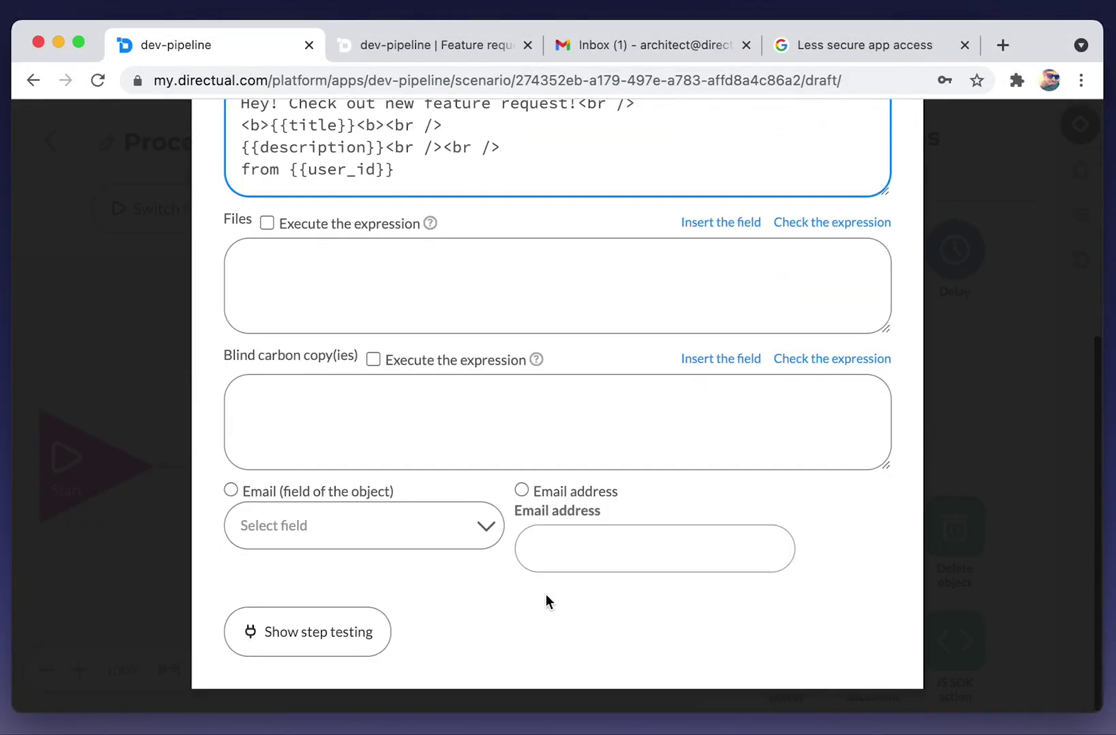
{"action": "left_click", "coordinate": [556, 490]}
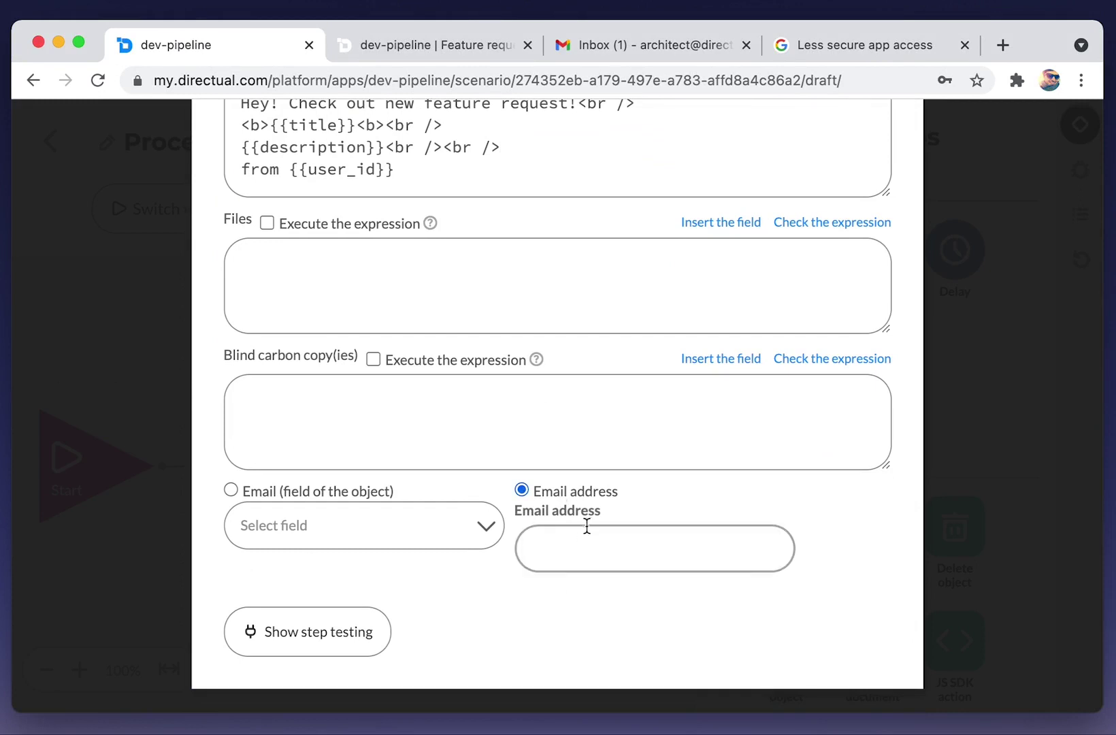
{"action": "left_click", "coordinate": [574, 545]}
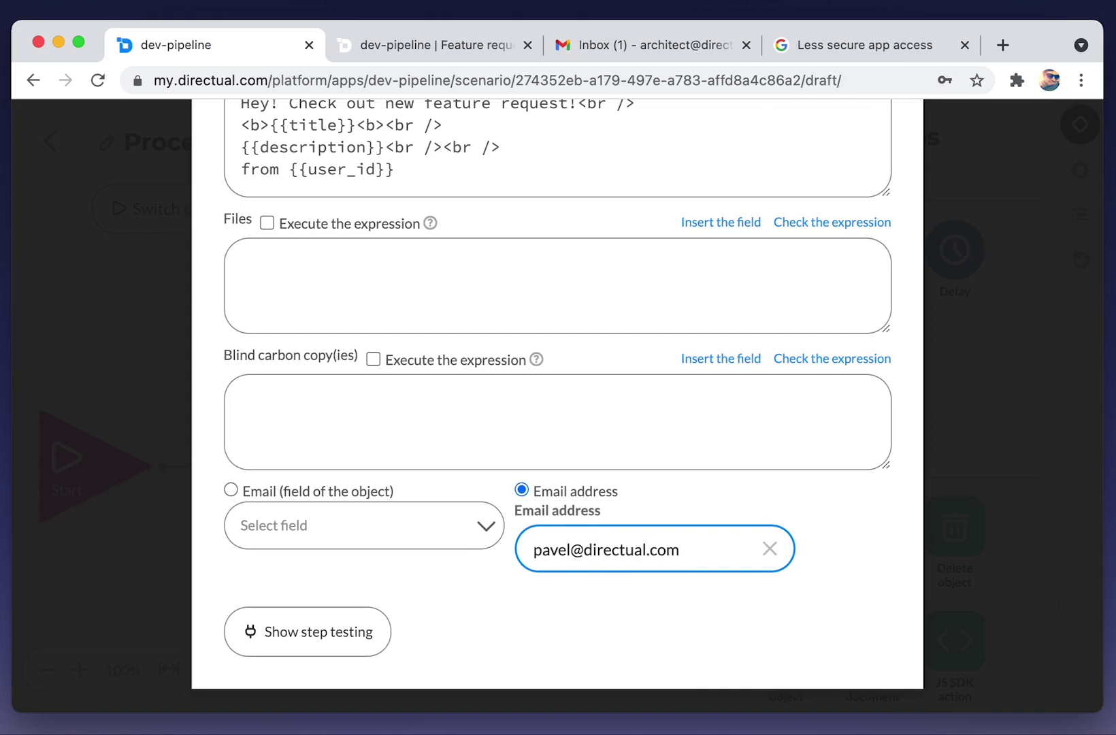
{"action": "scroll", "coordinate": [666, 496], "scroll_direction": "up", "scroll_amount": 5}
{"action": "left_click", "coordinate": [887, 164]}
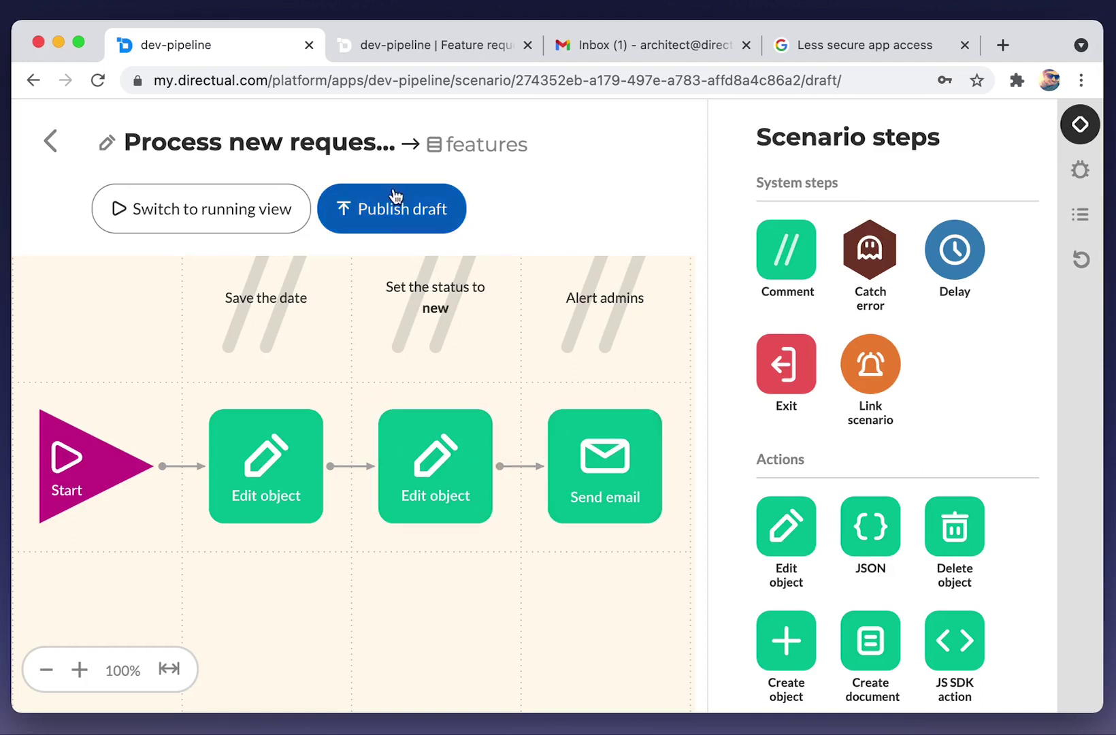
Publish the draft, then copy the Hello guys request object's id from the latest log entry.
{"action": "left_click", "coordinate": [383, 217]}
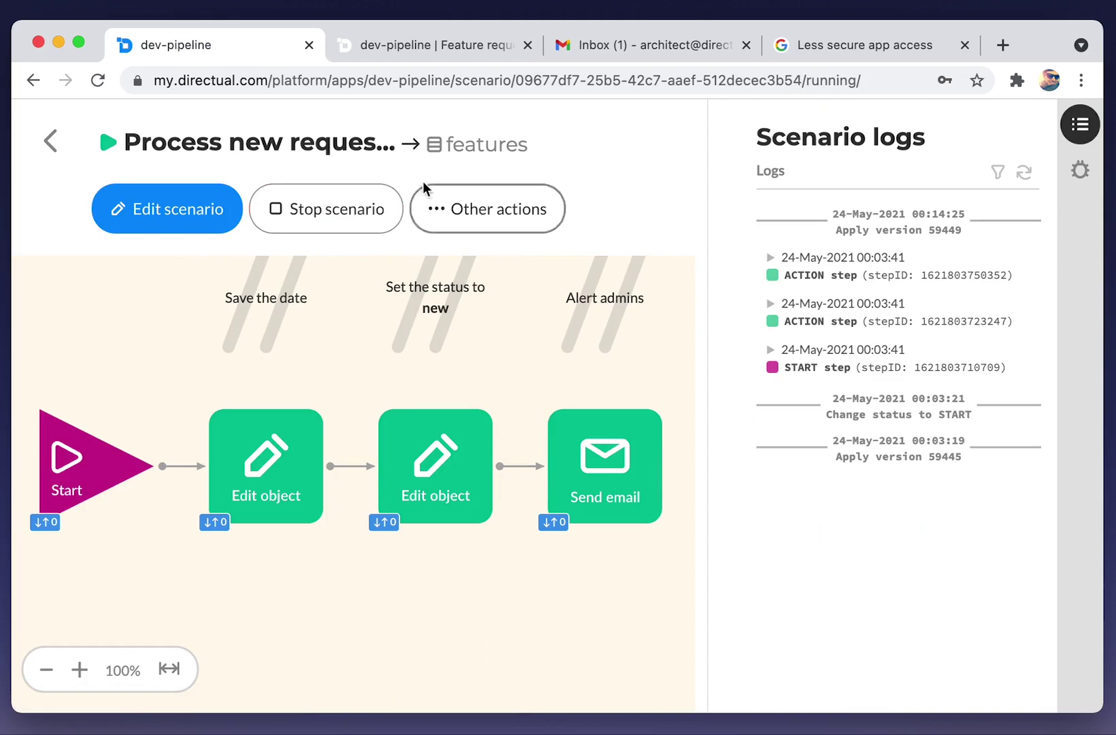
{"action": "left_click", "coordinate": [856, 272]}
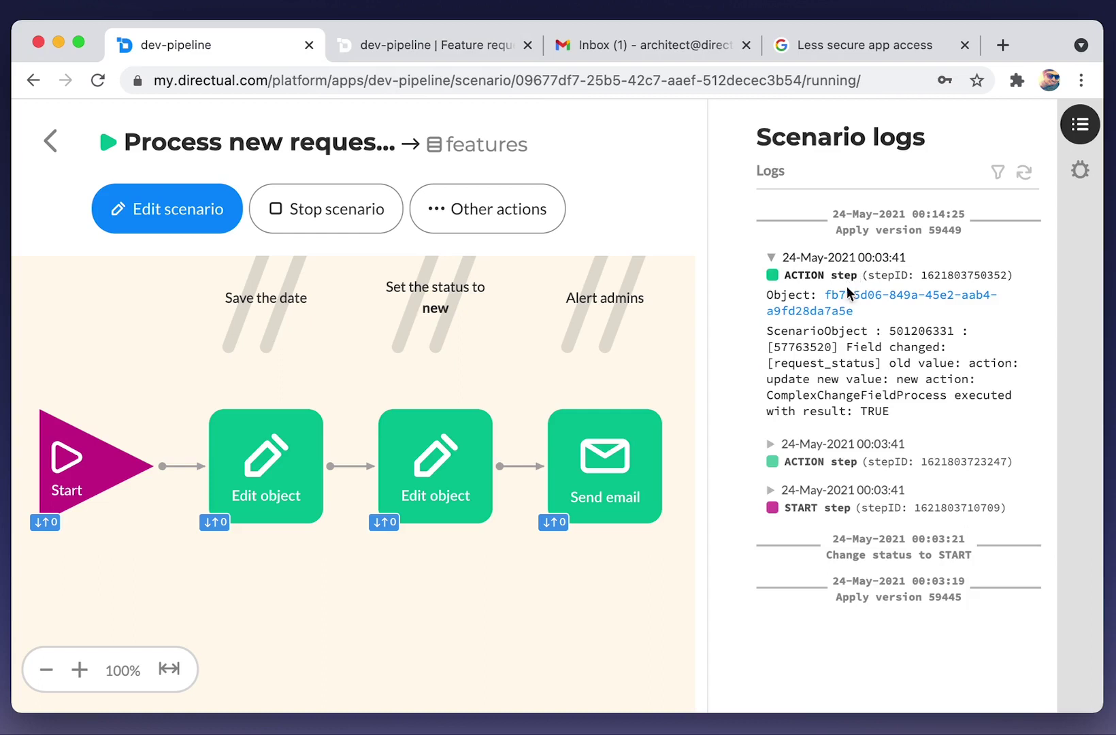
{"action": "left_click", "coordinate": [846, 296]}
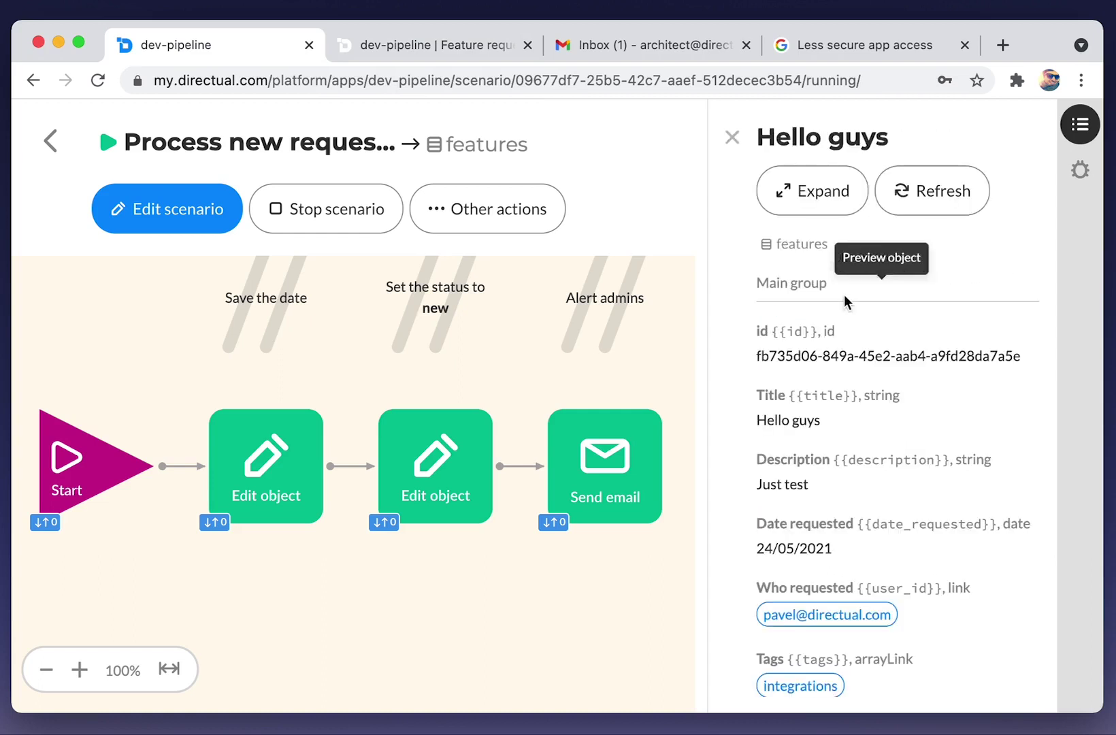
{"action": "triple_click", "coordinate": [824, 351]}
{"action": "left_click", "coordinate": [732, 138]}
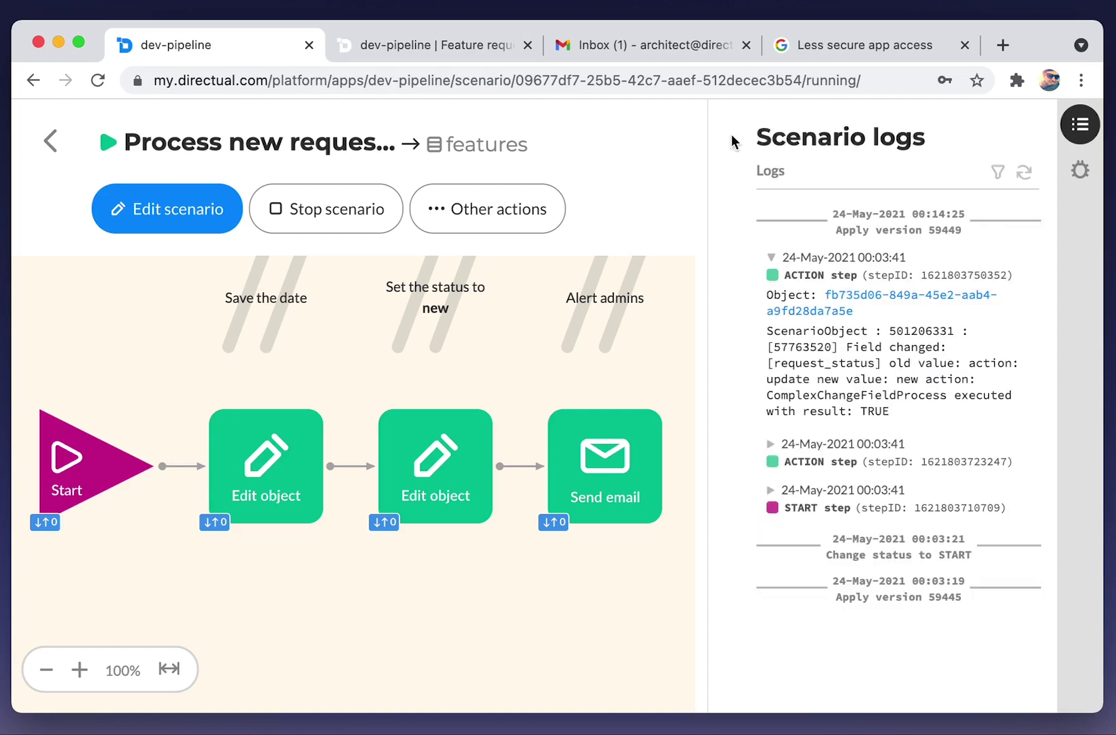
{"action": "left_click", "coordinate": [1081, 172]}
Throw the Hello guys object id into the scenario via Debug and refresh logs to see the run.
{"action": "left_click", "coordinate": [839, 244]}
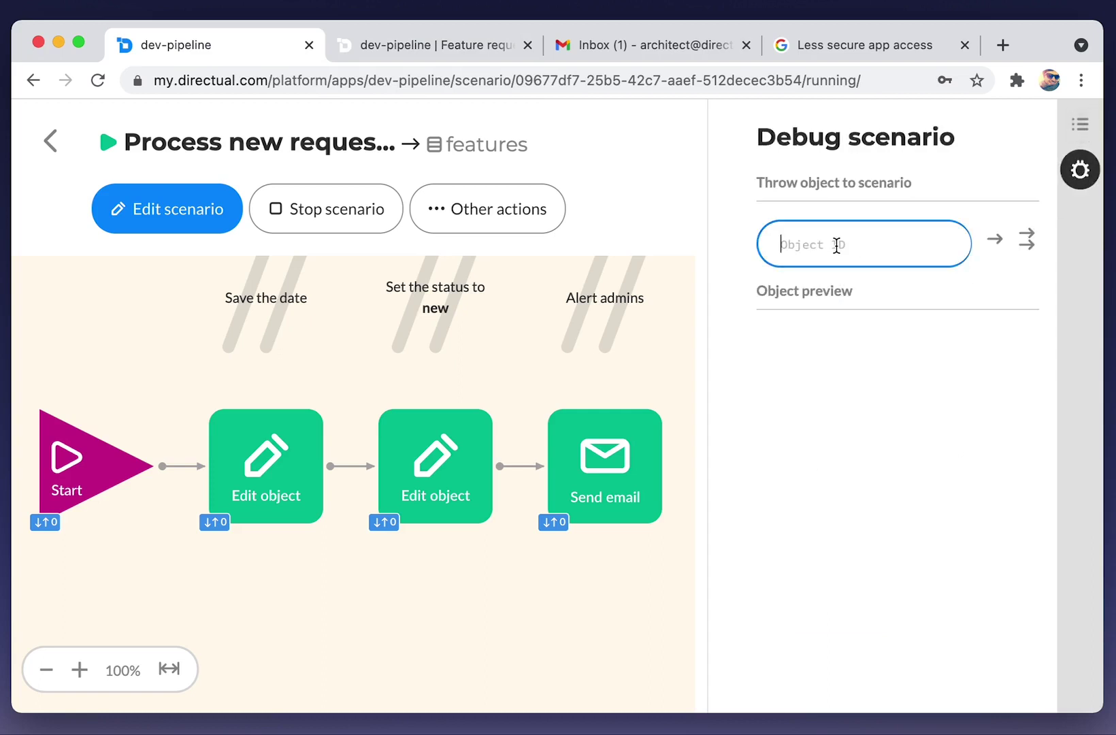
{"action": "key", "text": "super+v"}
{"action": "left_click", "coordinate": [997, 245]}
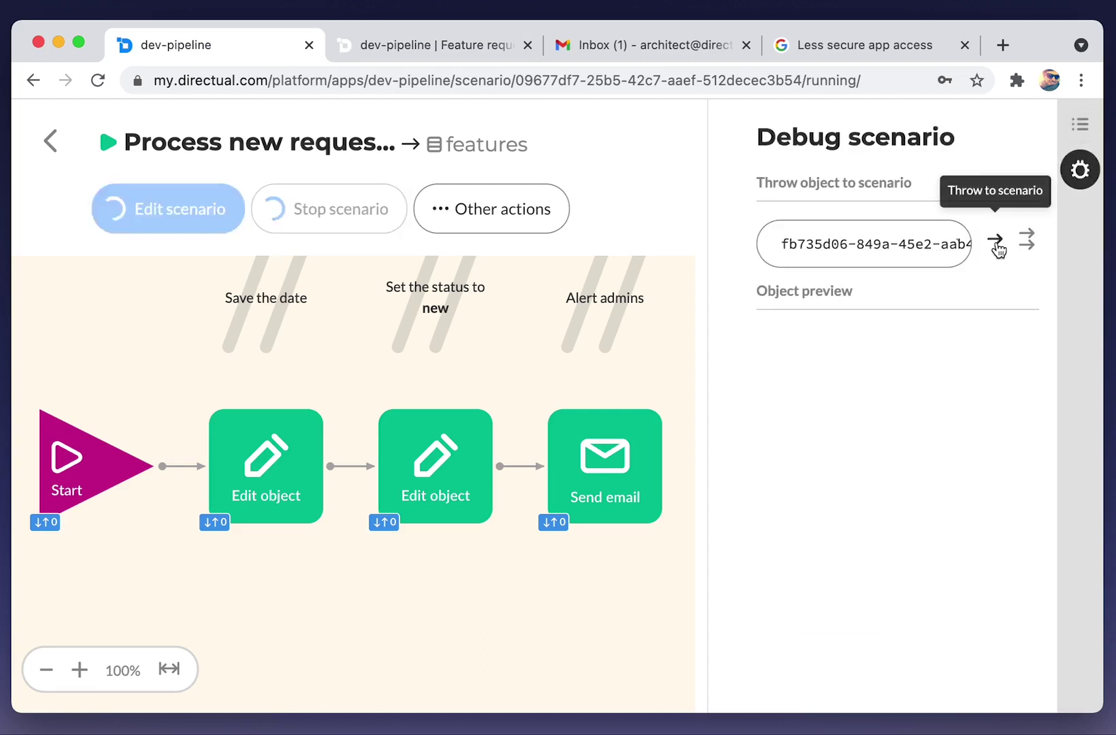
{"action": "left_click", "coordinate": [1081, 124]}
{"action": "left_click", "coordinate": [1024, 171]}
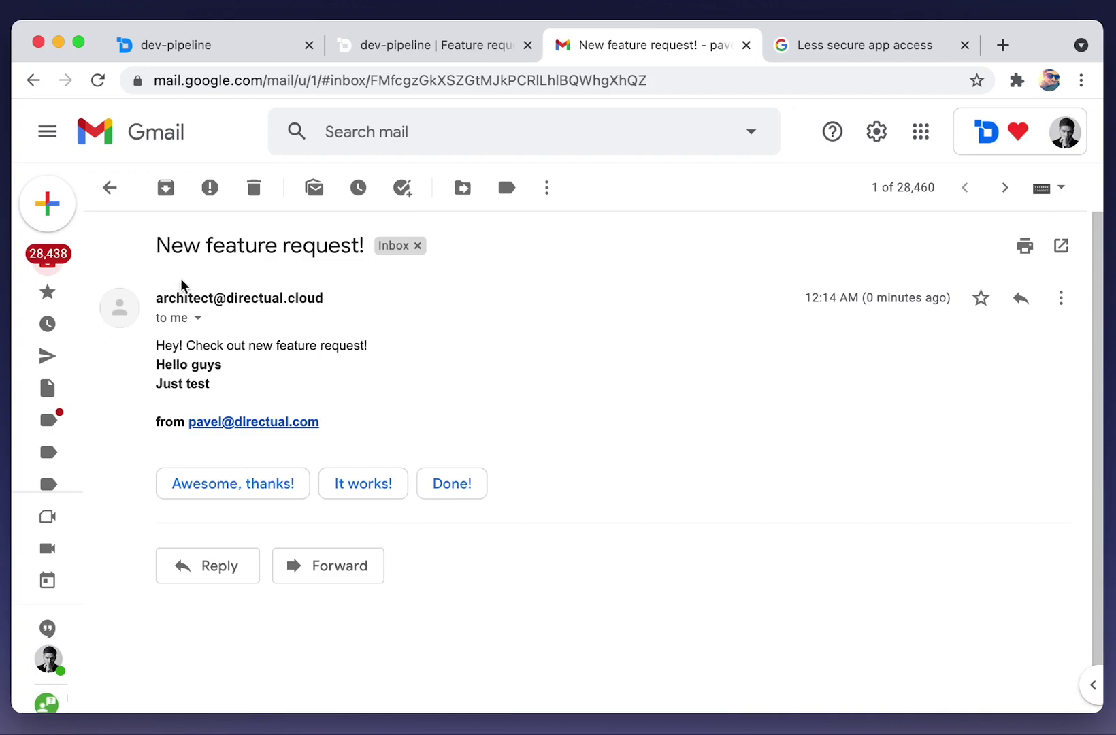
After reading the New feature request! email, return to the dev-pipeline | Feature request tab.
{"action": "left_click", "coordinate": [379, 47]}
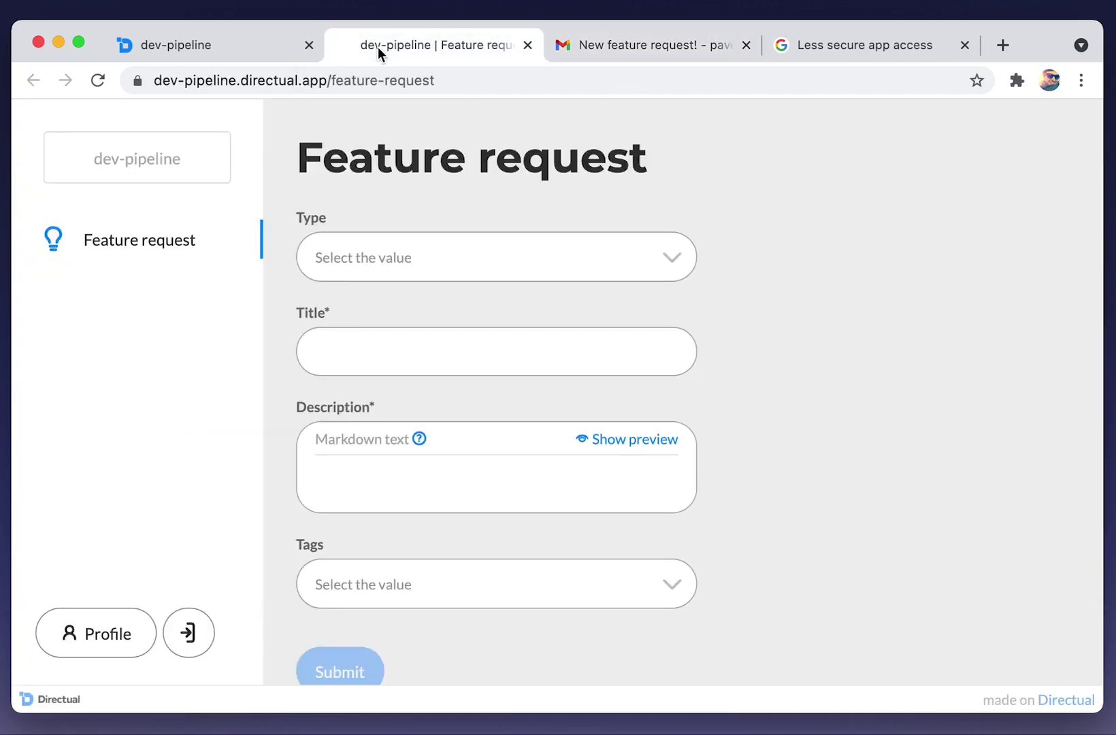